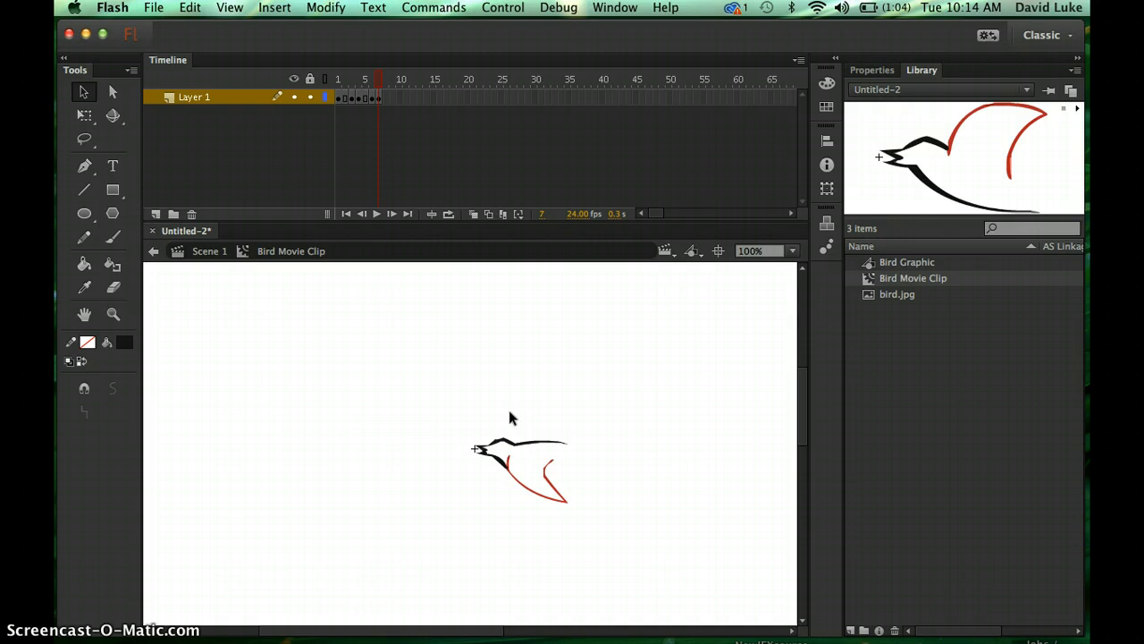
Select the bird drawing at frame 7 and insert a keyframe at frame 9 of Layer 1
drag(457, 424, 627, 527)
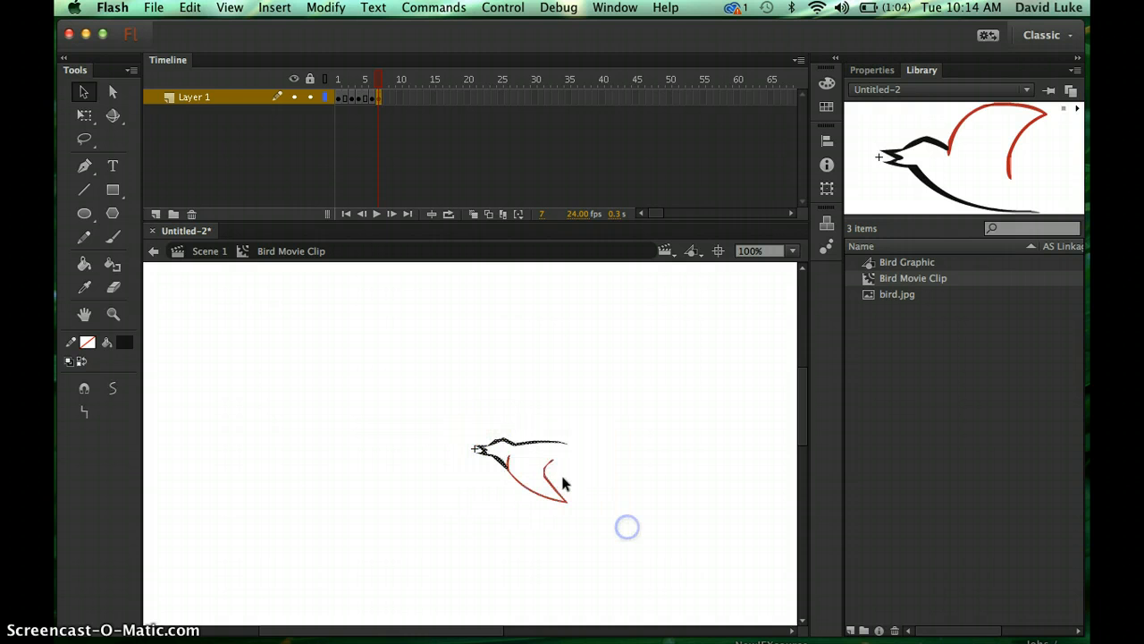
click(534, 447)
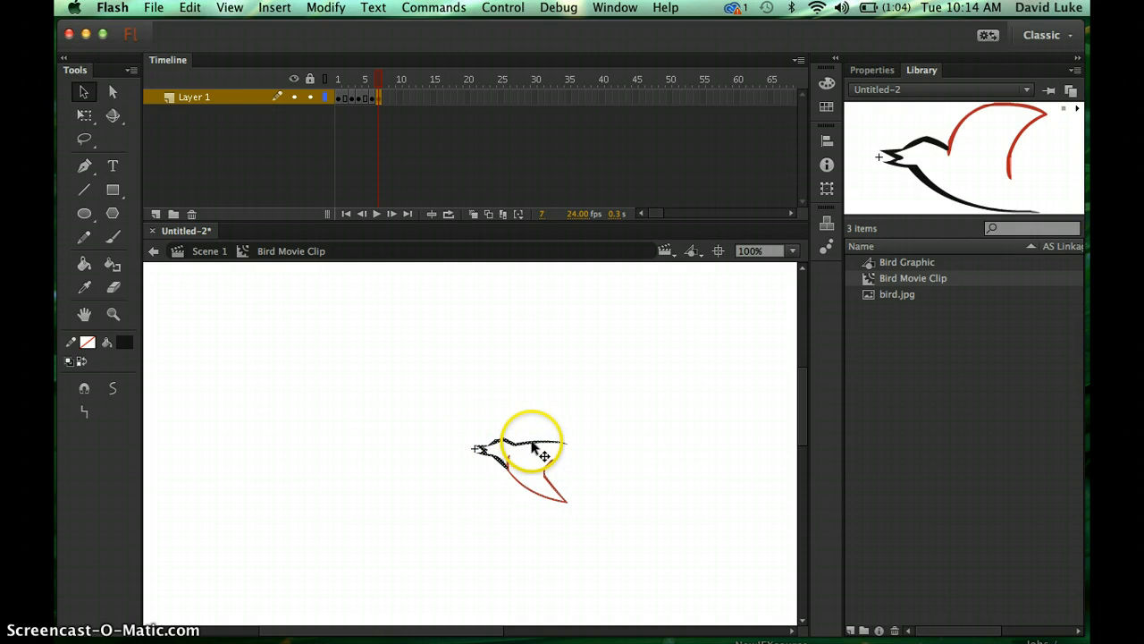
mouse_move(506, 442)
mouse_down()
mouse_move(554, 426)
mouse_move(502, 442)
mouse_up()
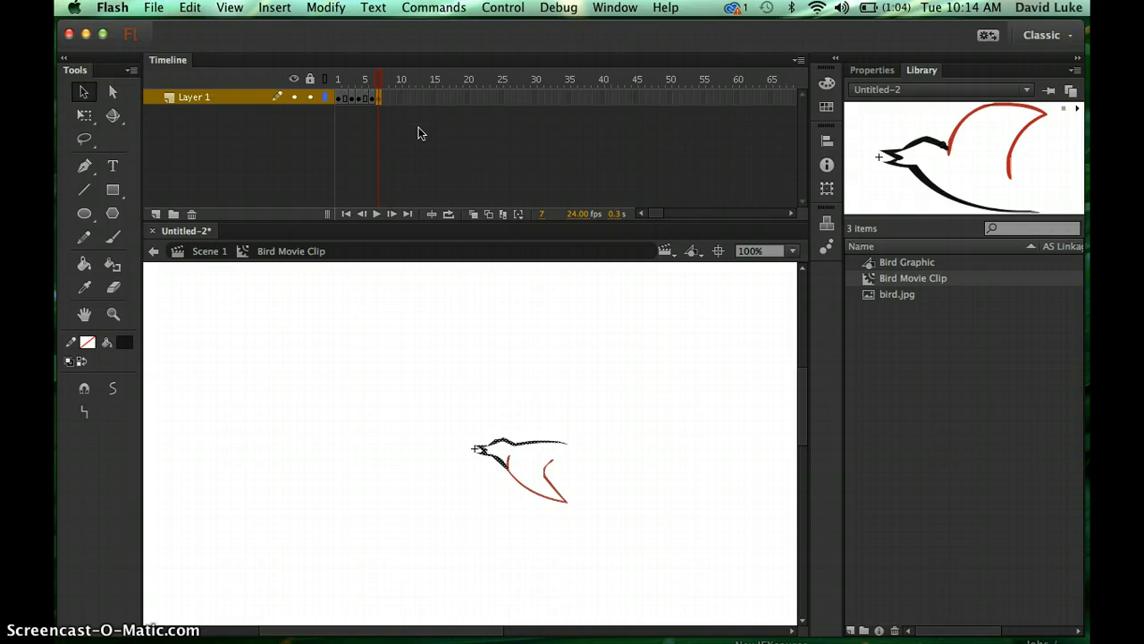
drag(417, 125, 390, 104)
right_click(393, 106)
mouse_move(462, 243)
mouse_down()
mouse_move(469, 228)
mouse_move(465, 237)
mouse_up()
click(465, 235)
Insert a blank keyframe at frame 10 of the Bird Movie Clip's Layer 1
click(396, 84)
click(394, 97)
click(399, 99)
right_click(400, 98)
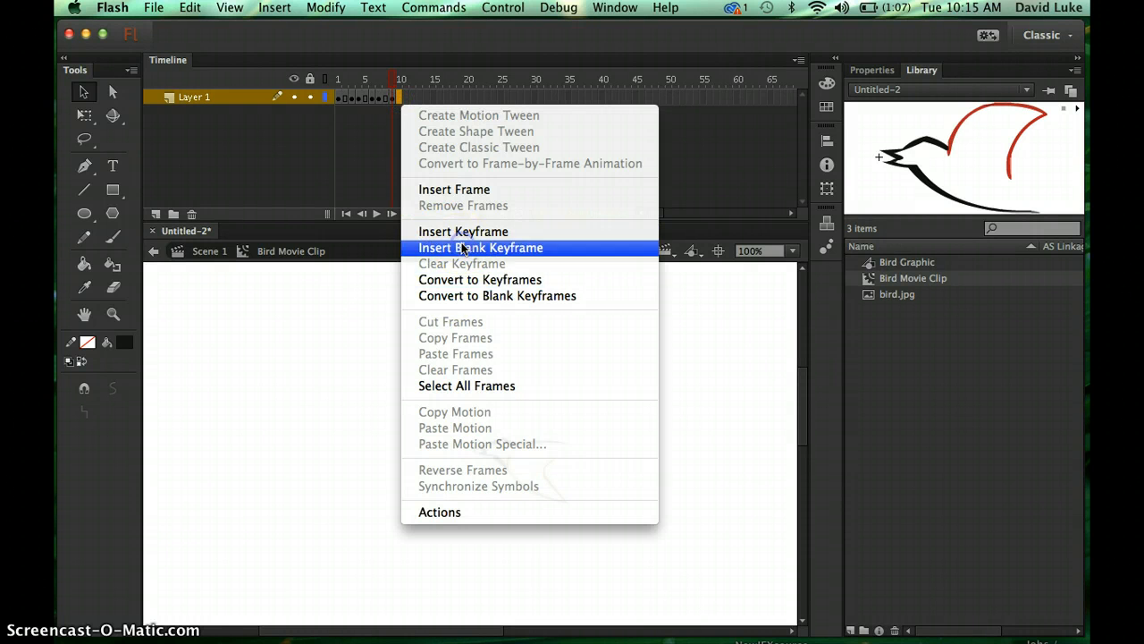
click(460, 247)
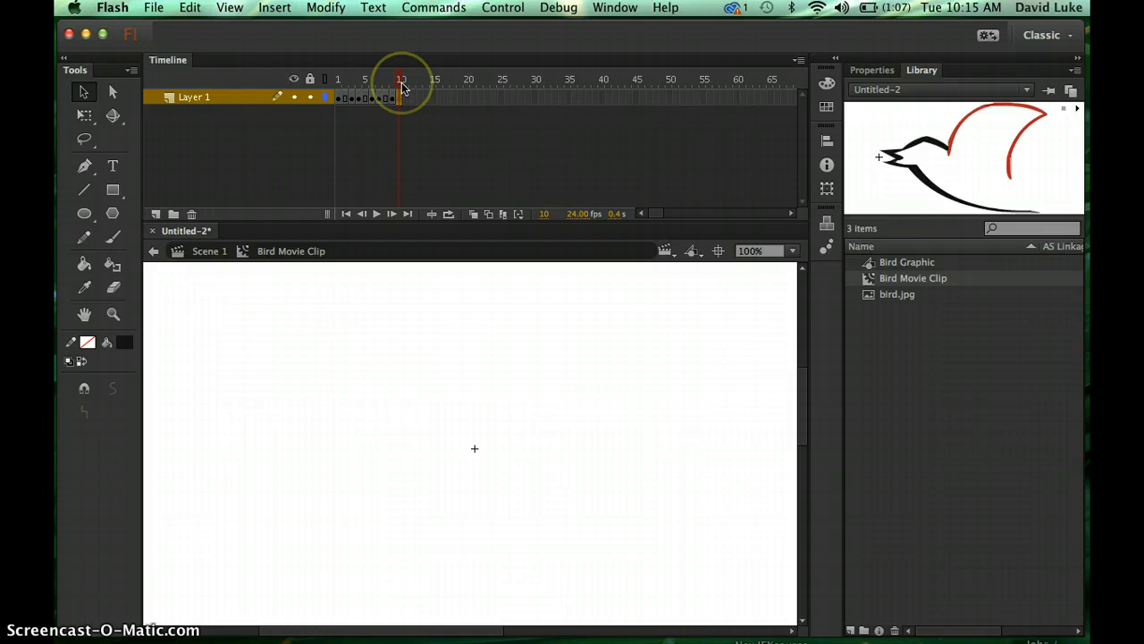
Copy the bird drawing from frame 4 and paste it in place into the blank keyframe at frame 10
mouse_move(396, 84)
mouse_down()
mouse_move(335, 89)
mouse_move(402, 83)
mouse_move(365, 83)
mouse_up()
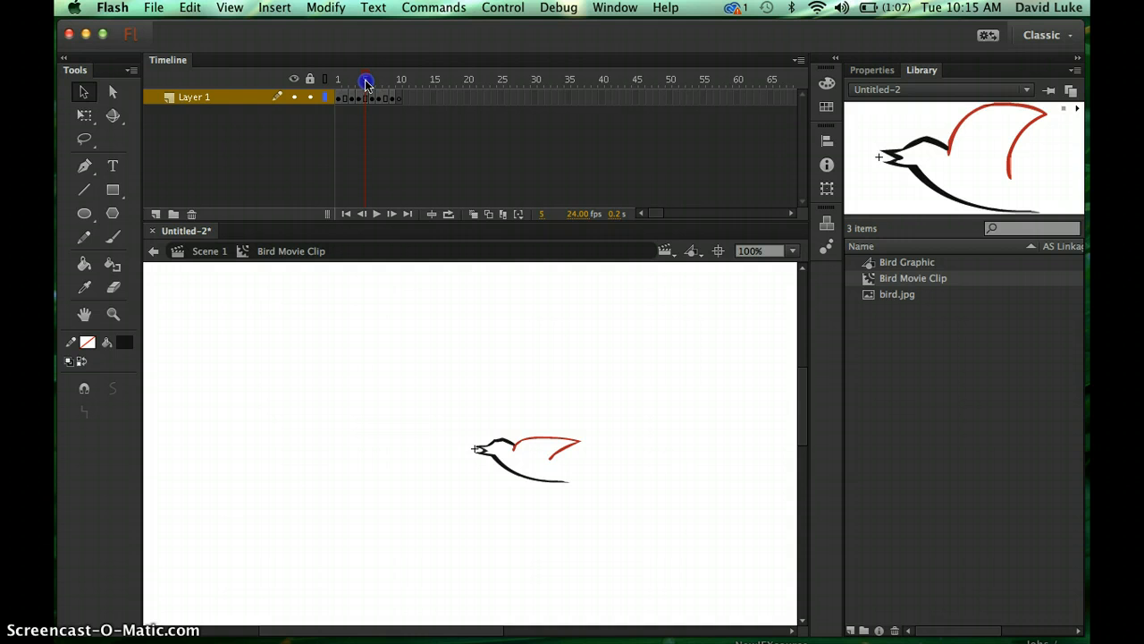
drag(366, 83, 337, 86)
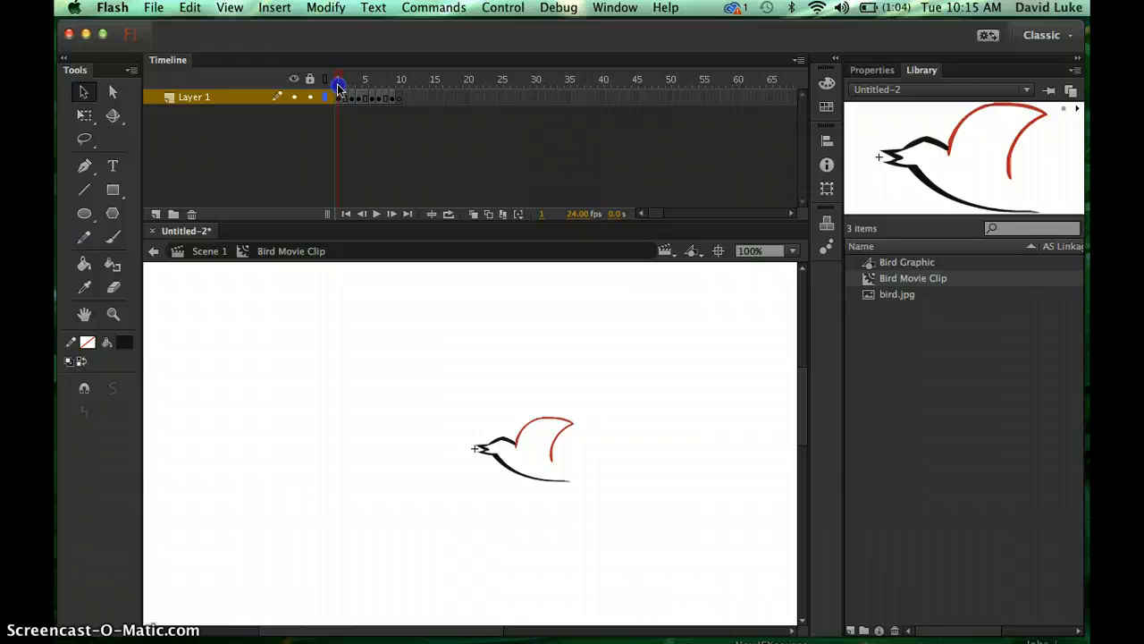
click(361, 100)
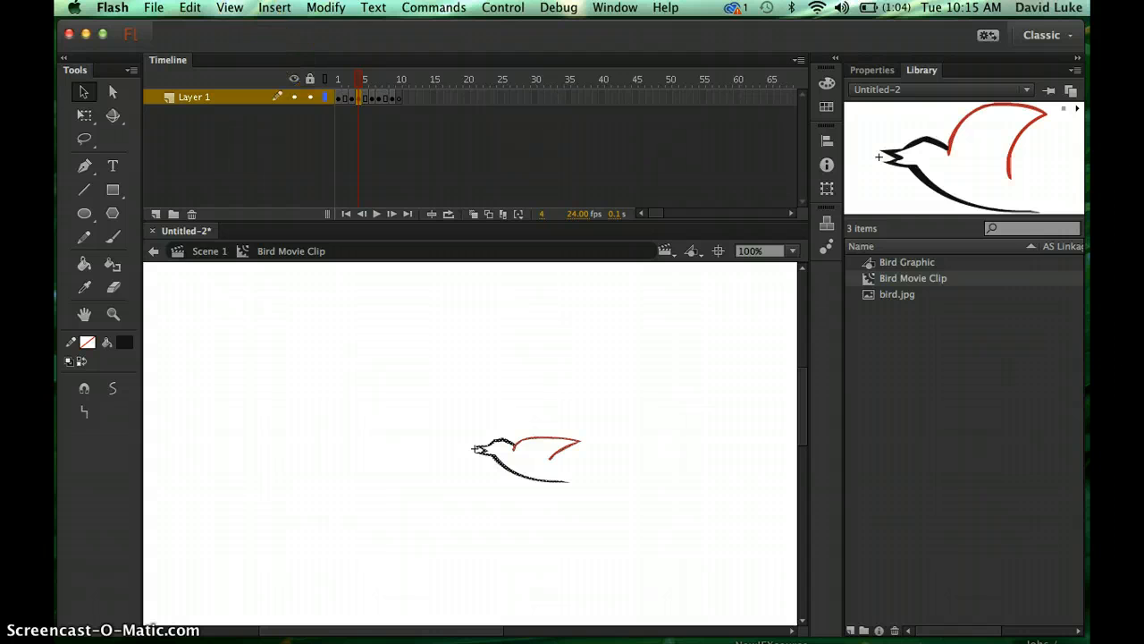
click(190, 7)
click(200, 87)
click(398, 103)
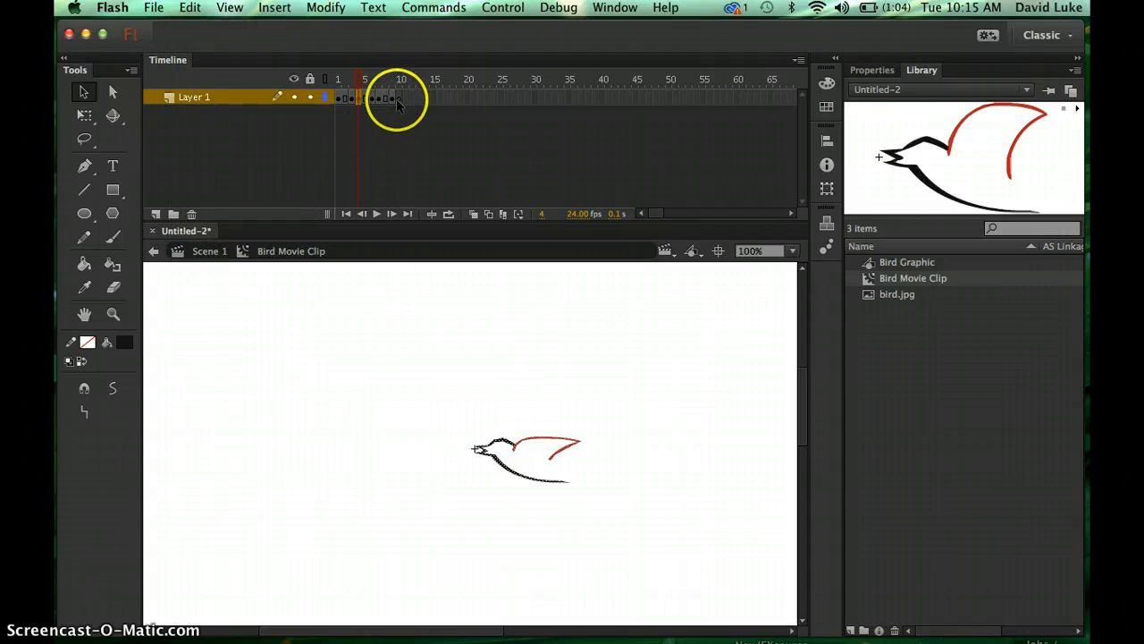
click(398, 98)
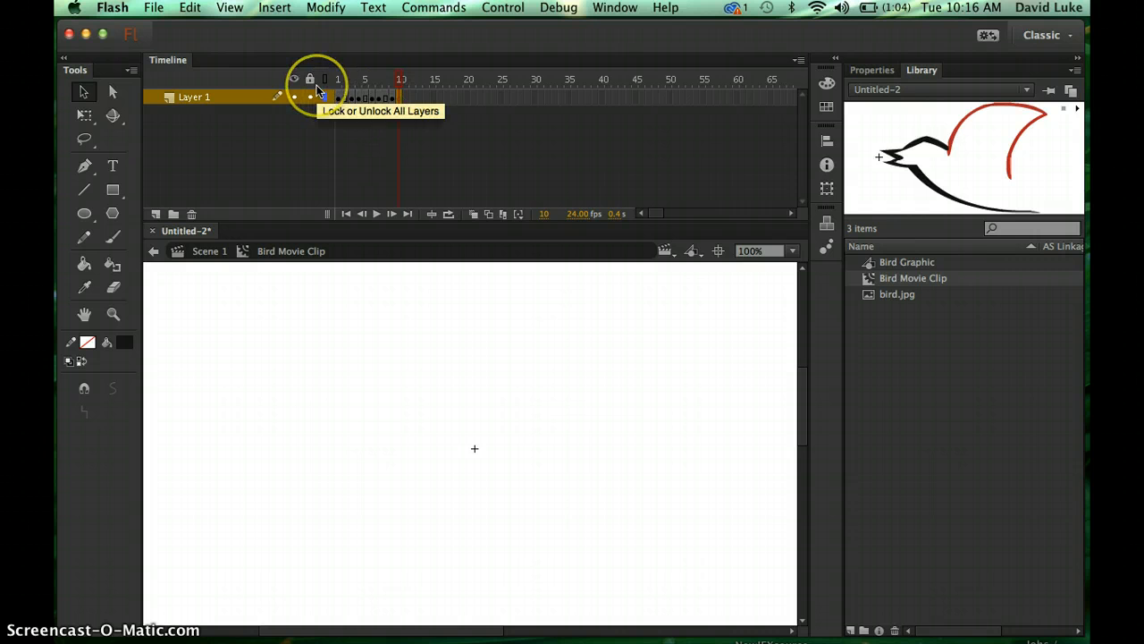
click(189, 7)
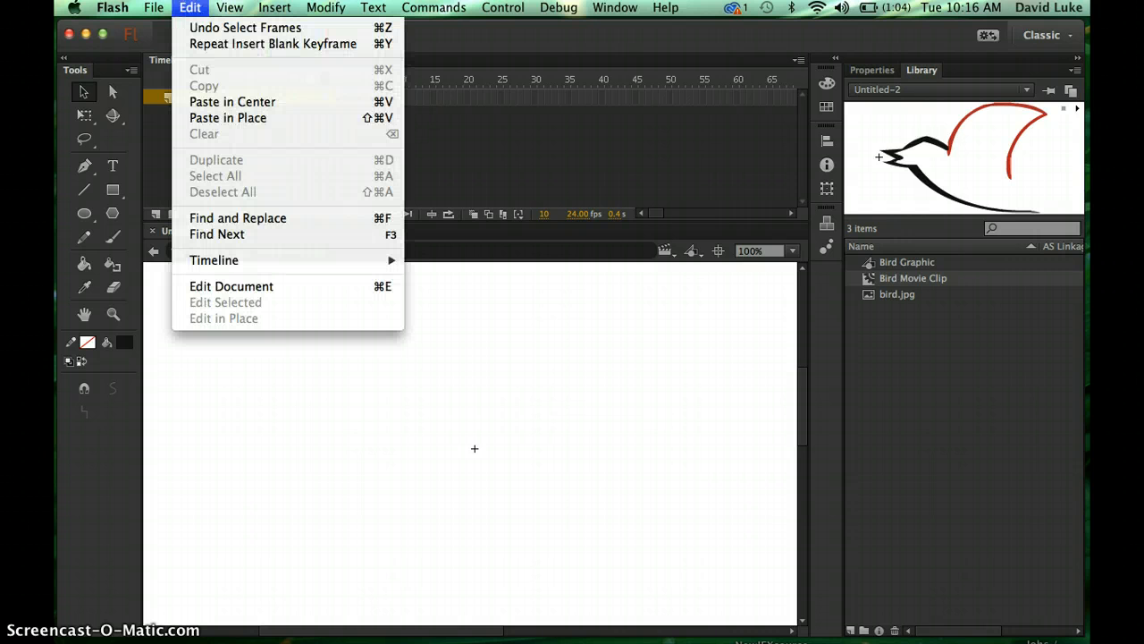
click(200, 118)
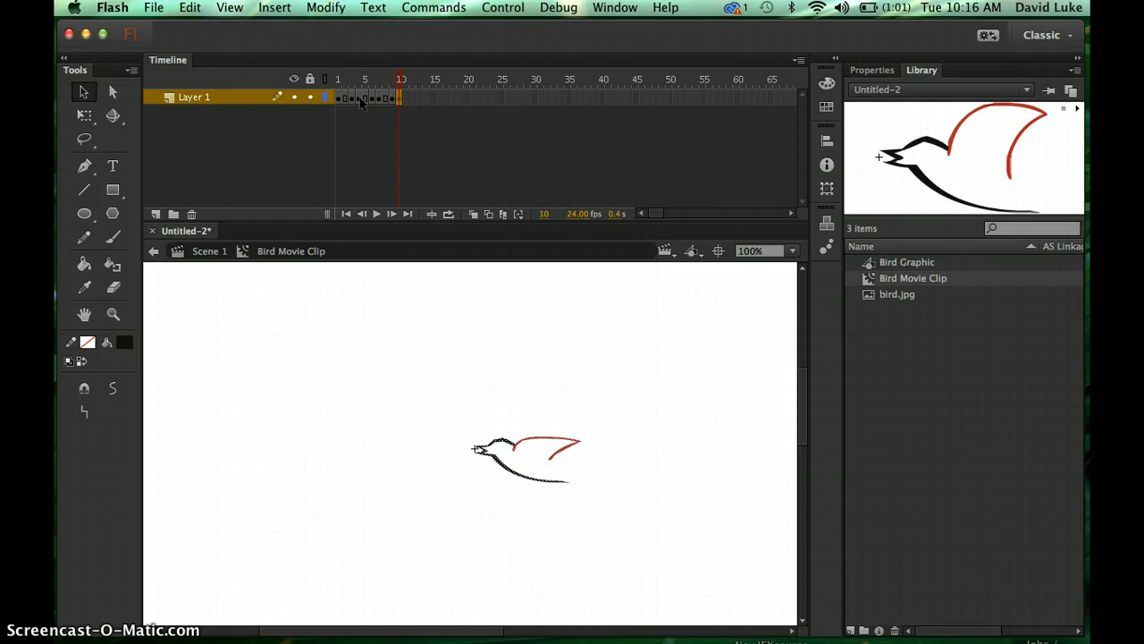
Extend the bird pose of frame 10 by inserting a frame at frame 12
click(398, 99)
click(409, 100)
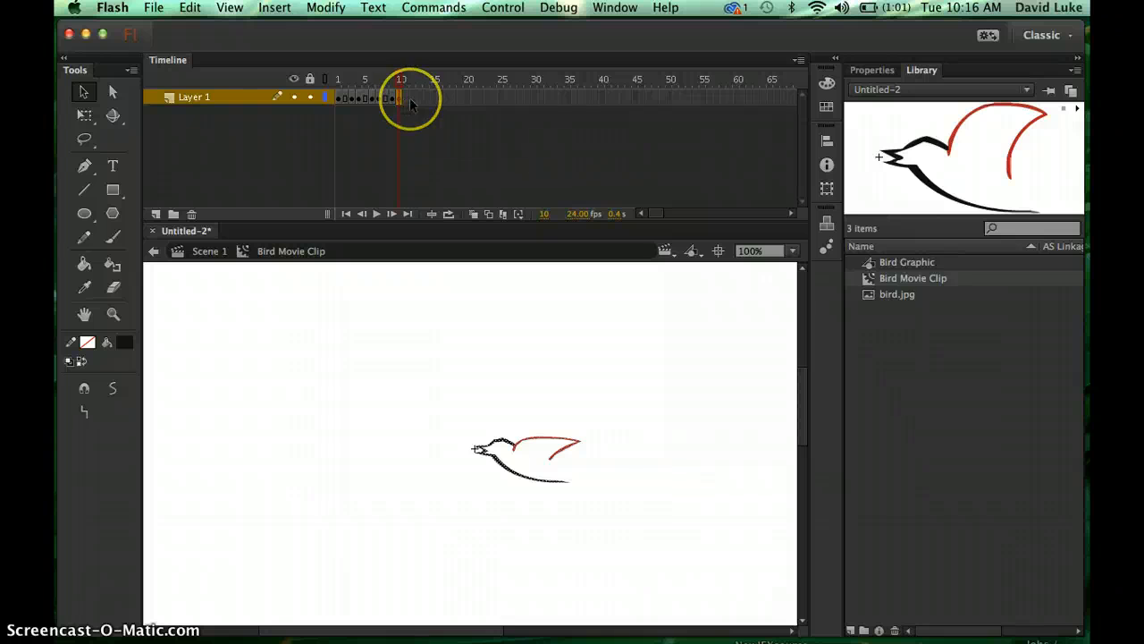
click(412, 100)
right_click(412, 97)
click(476, 191)
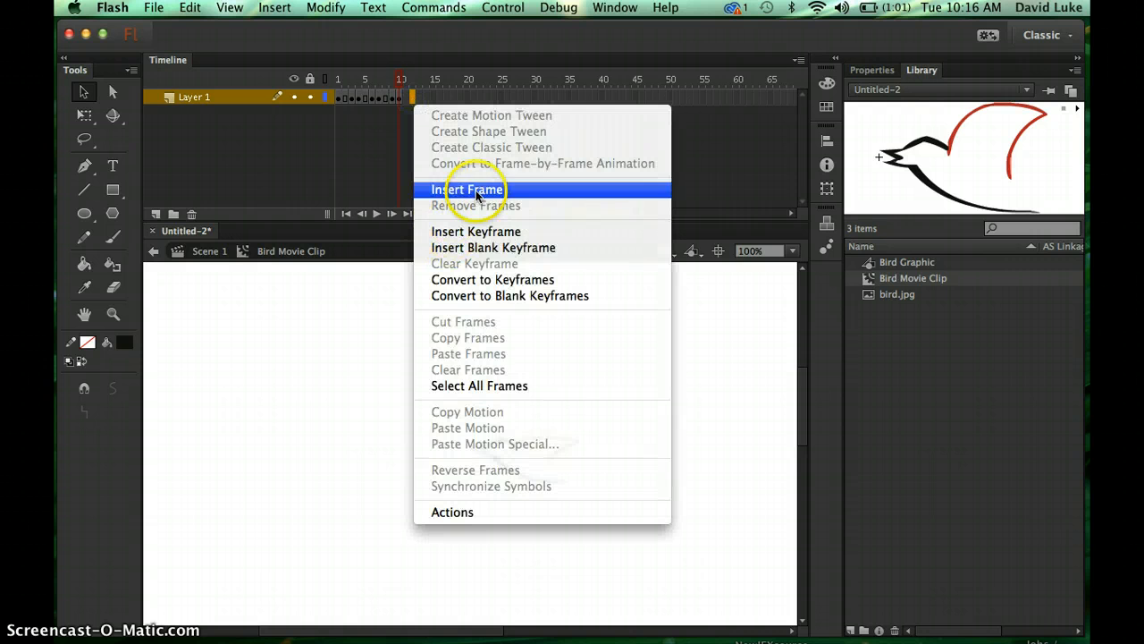
click(413, 80)
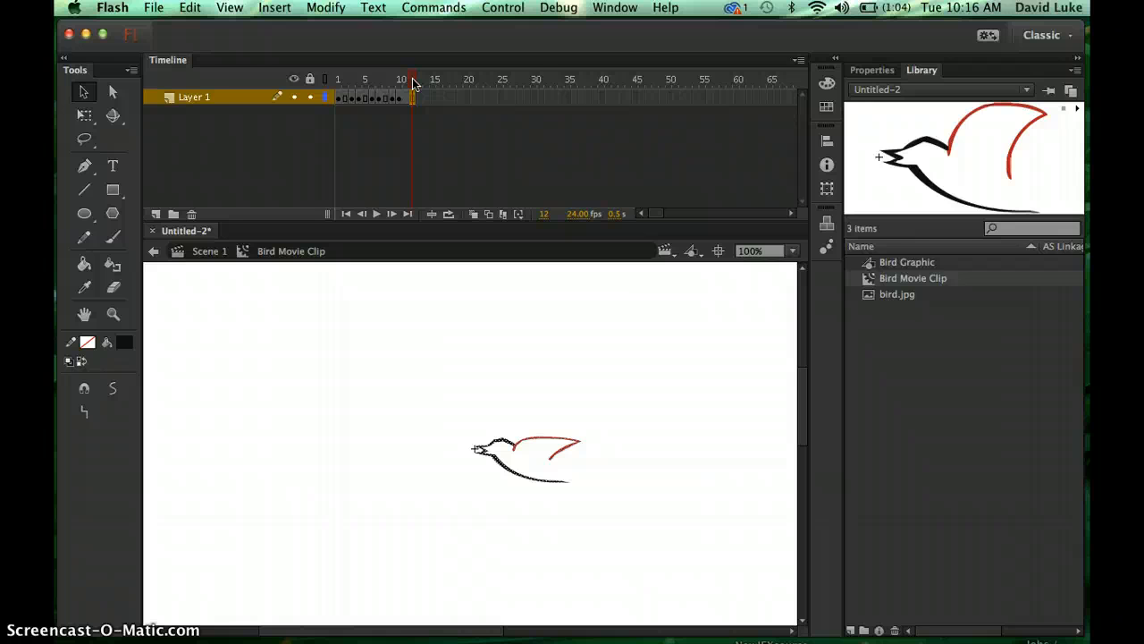
Scrub through frames 1 to 12 to preview the bird's wing-flap animation
drag(413, 83, 339, 73)
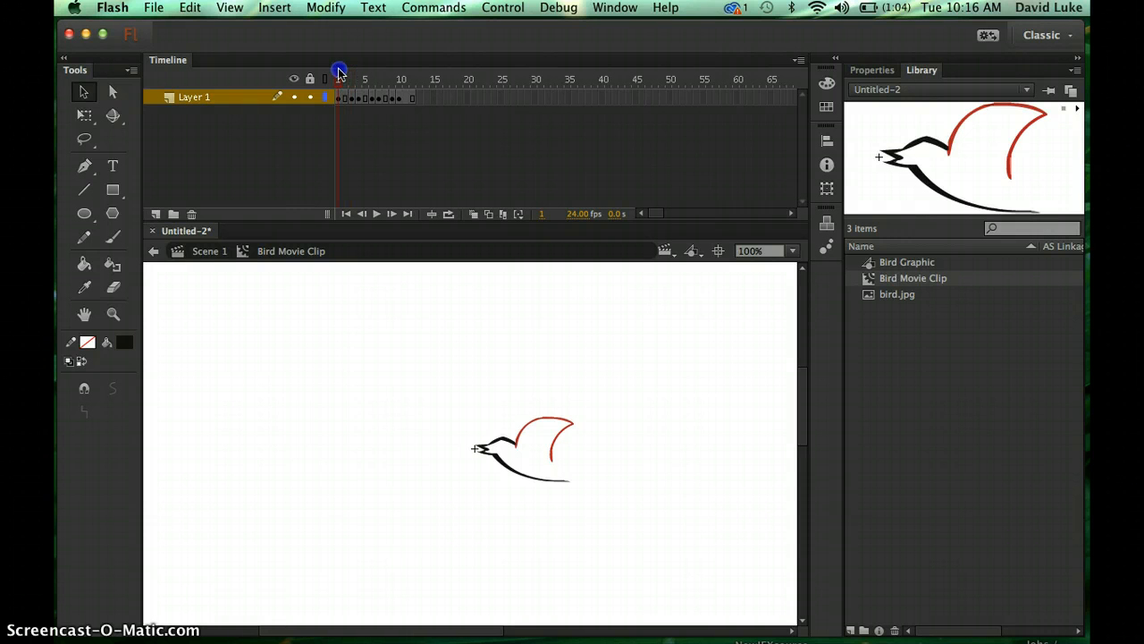
drag(339, 72, 354, 75)
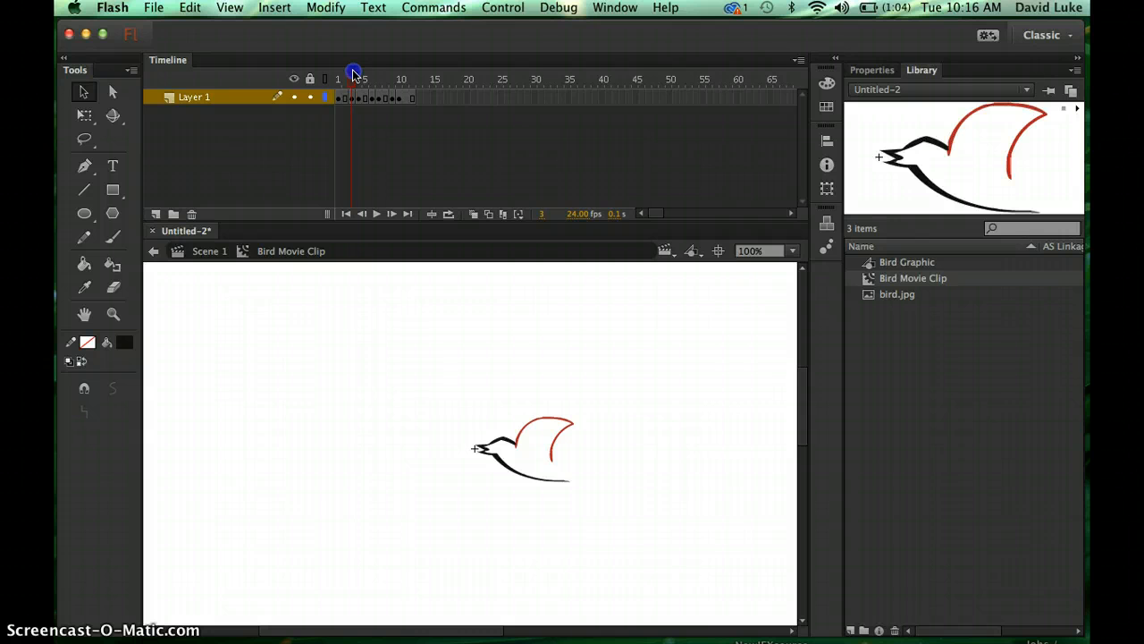
drag(355, 75, 415, 75)
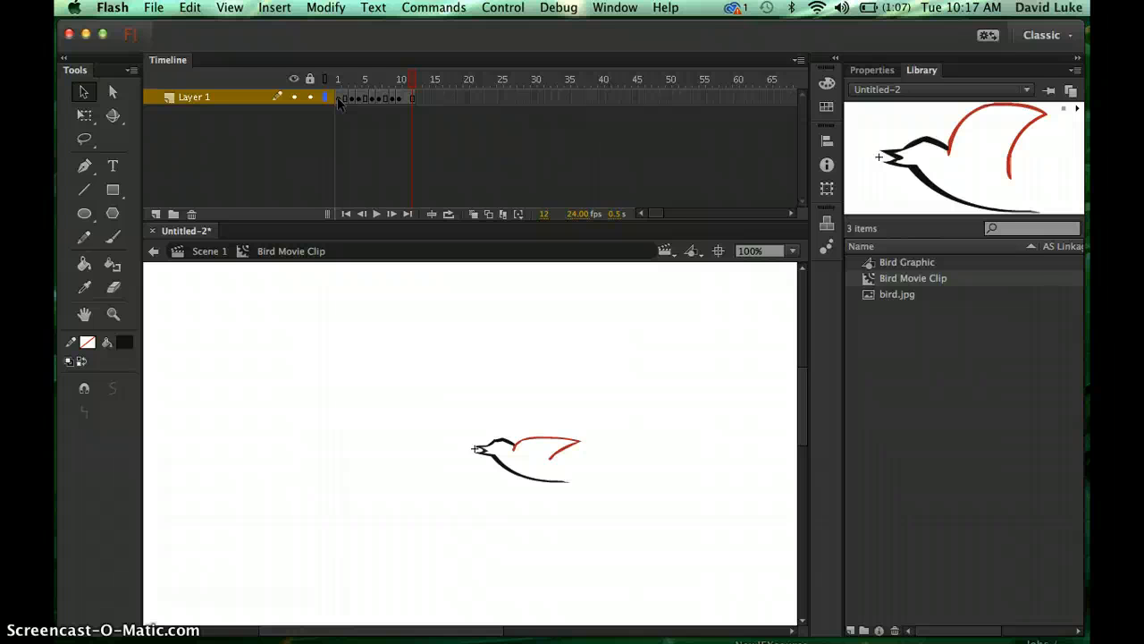
Return to Scene 1 and place an instance of Bird Movie Clip near the middle of the stage
click(329, 168)
click(208, 255)
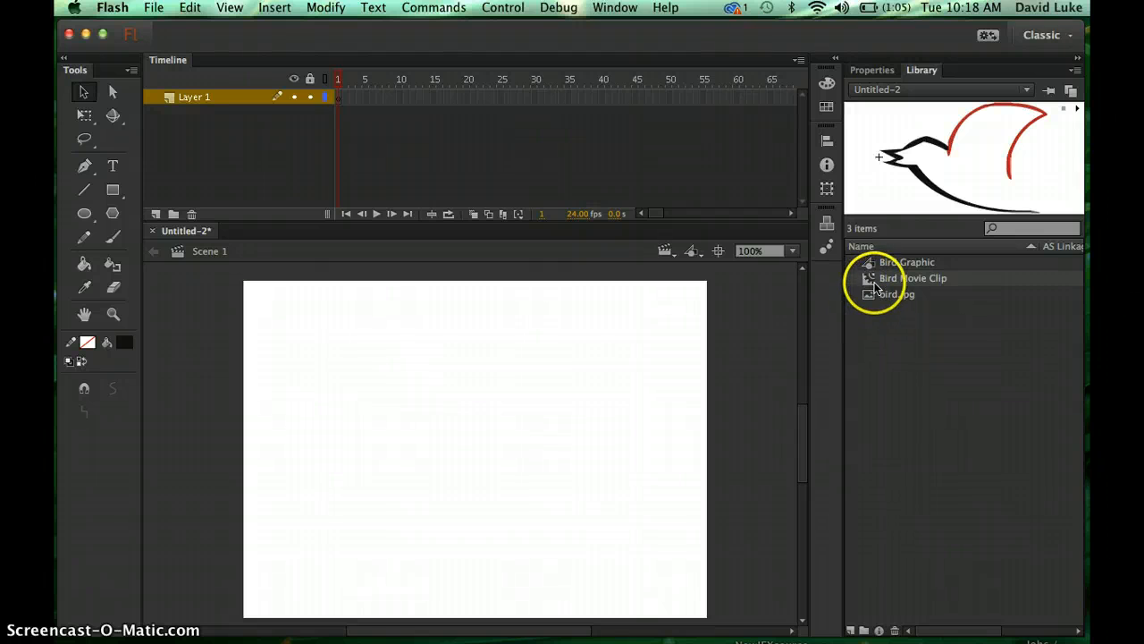
drag(874, 283, 466, 445)
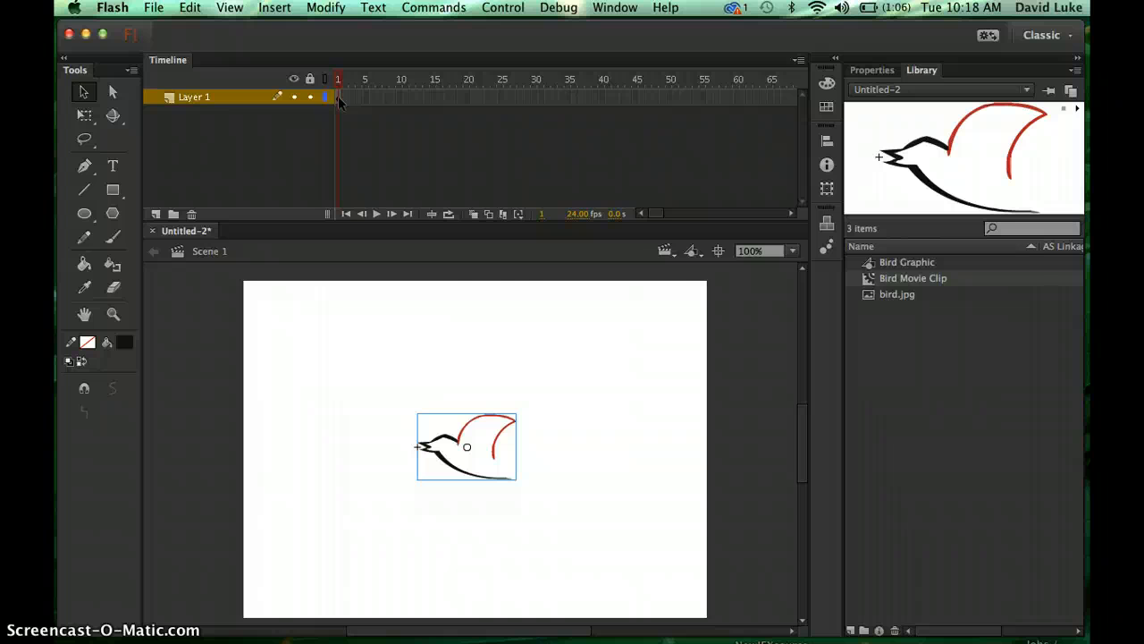
Test the movie in Flash Professional to check the flapping bird, and close the preview window
click(502, 7)
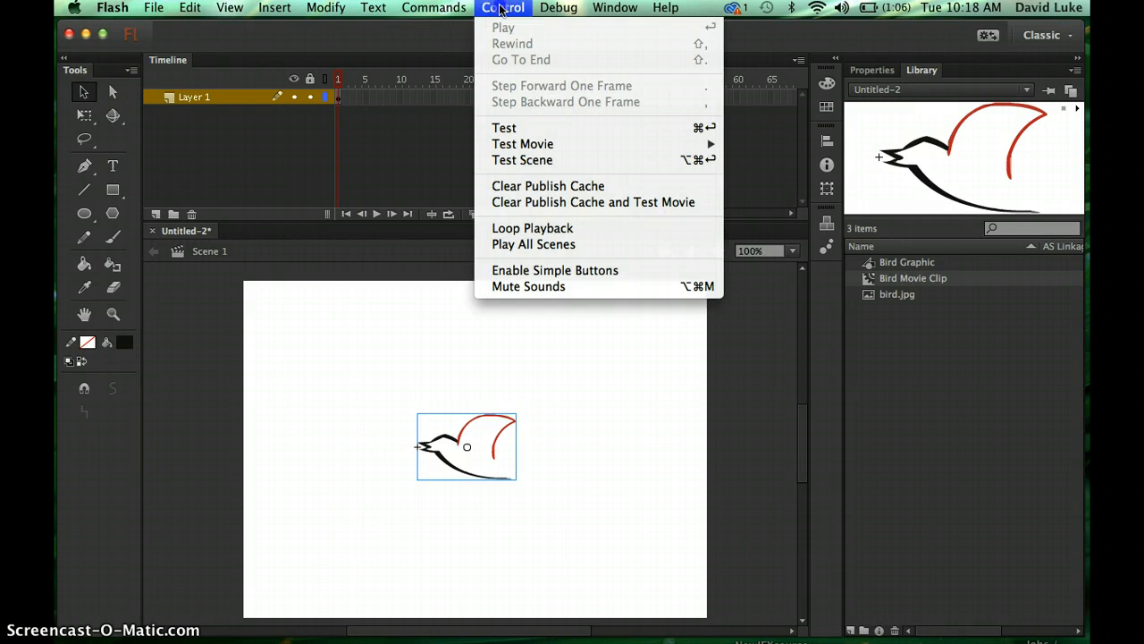
mouse_move(537, 144)
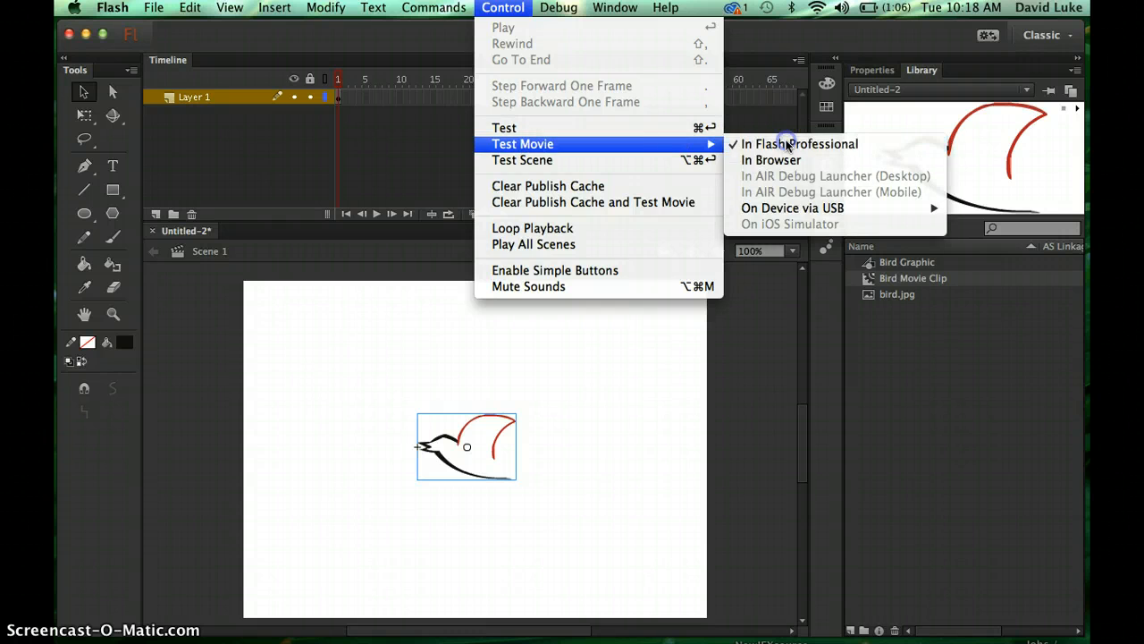
click(786, 145)
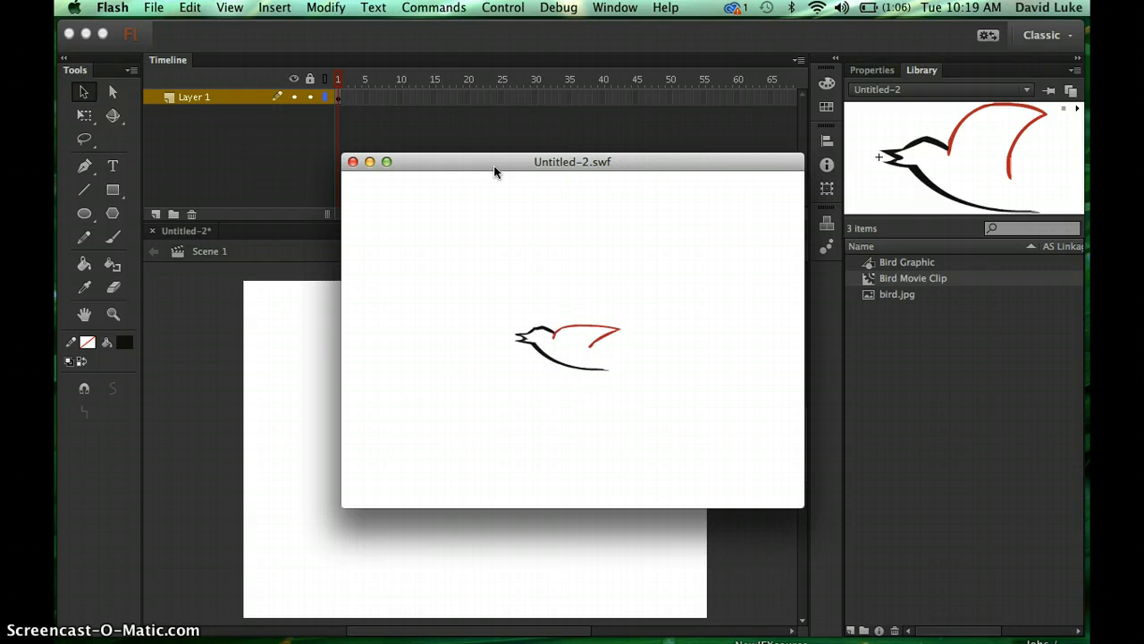
click(352, 162)
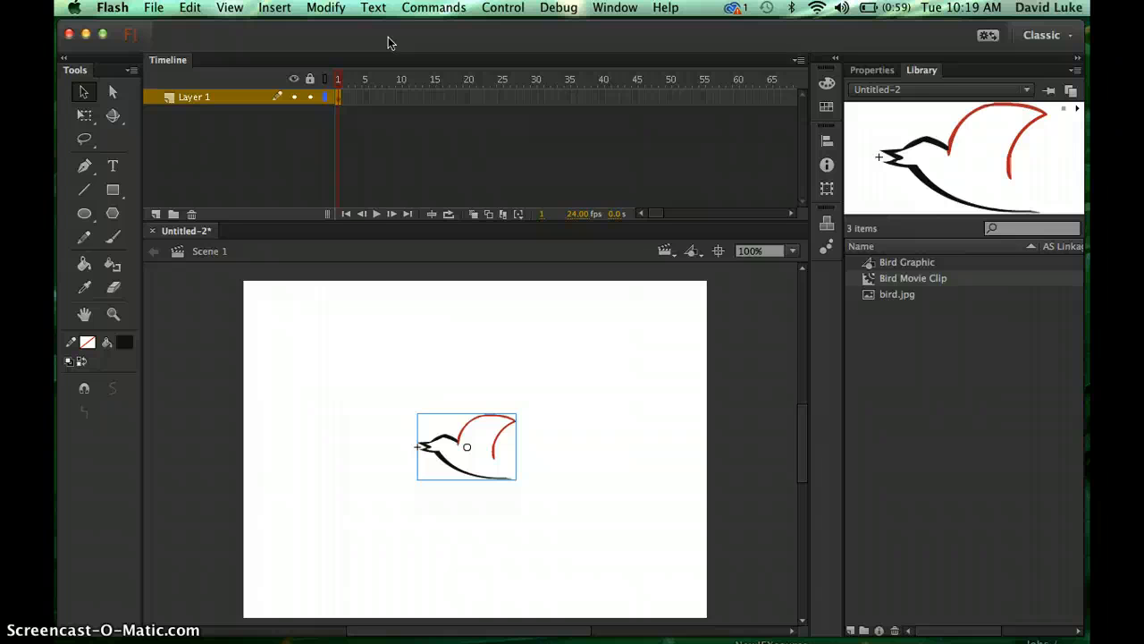
Move the bird just off the right edge of the stage and extend Layer 1 to frame 60
drag(469, 433, 762, 445)
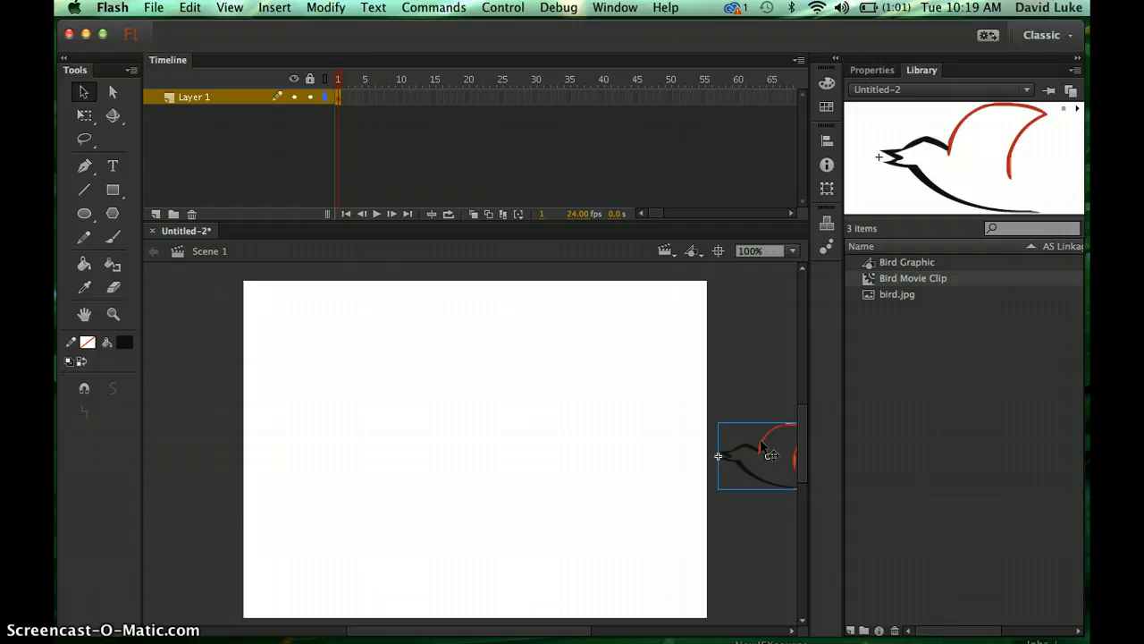
click(737, 97)
right_click(736, 100)
click(774, 184)
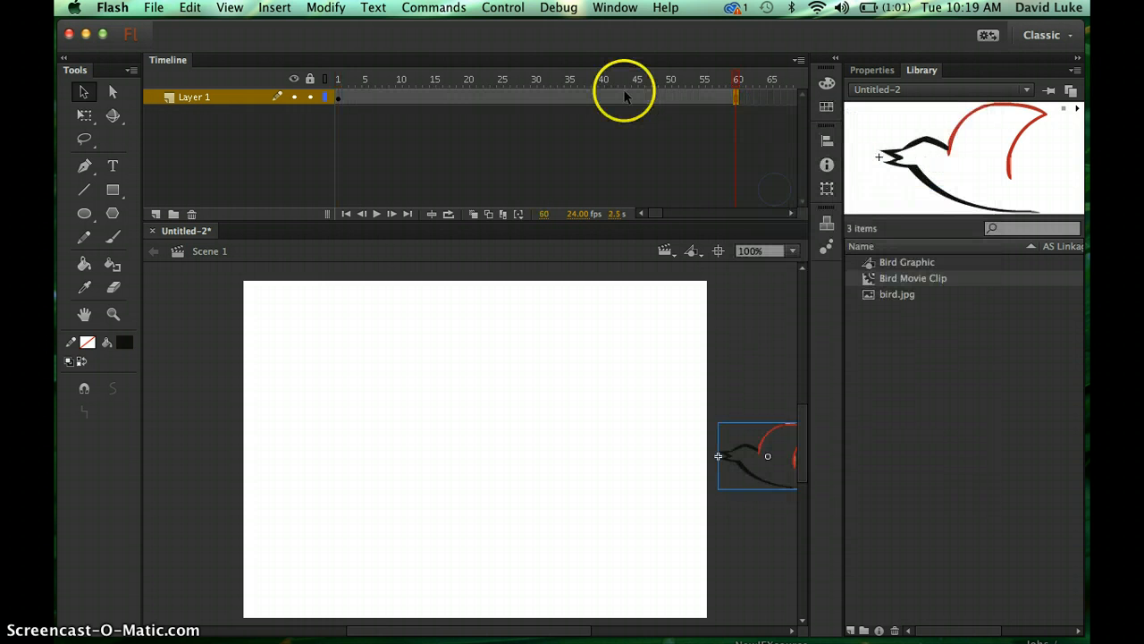
Create a motion tween on Layer 1 that carries the bird straight across and off the stage's left edge at frame 60
click(613, 99)
right_click(614, 98)
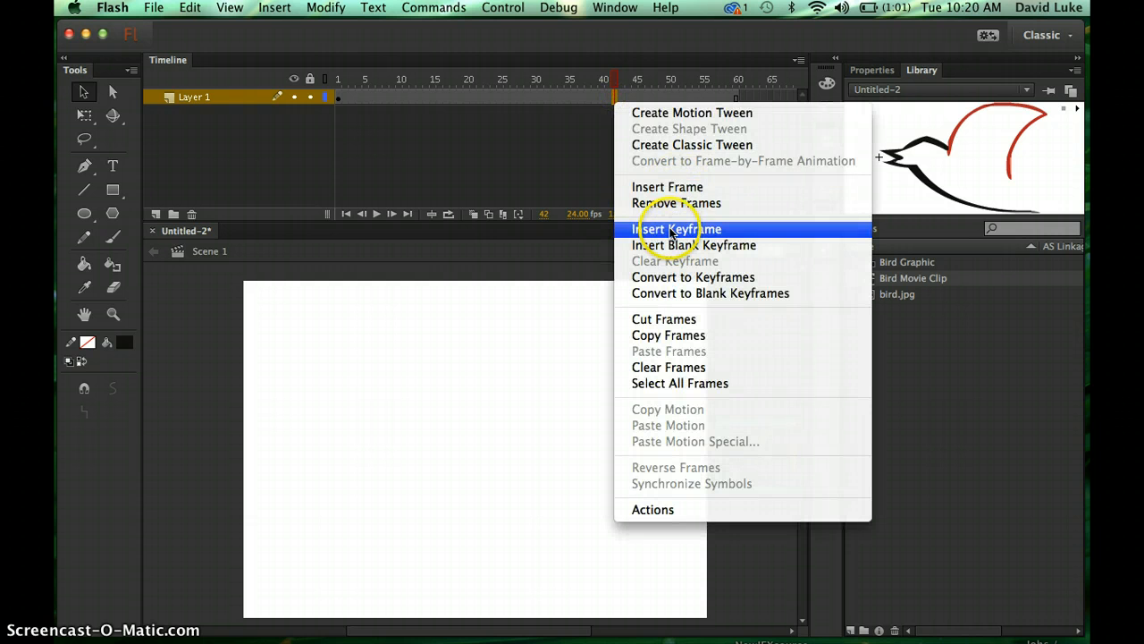
click(674, 113)
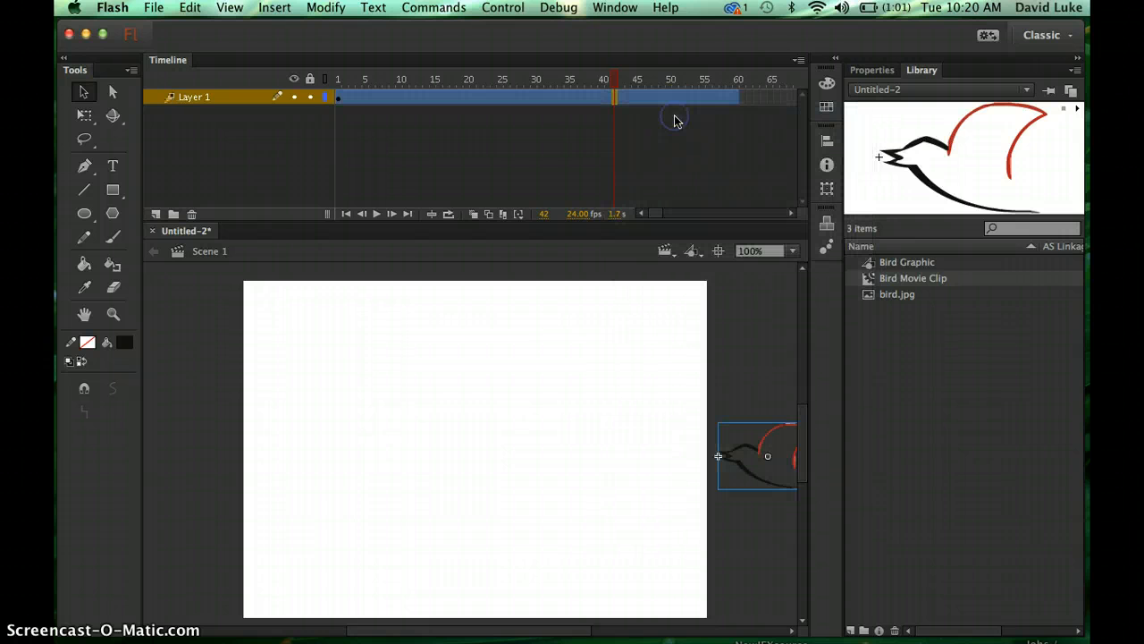
drag(732, 92, 738, 94)
click(737, 95)
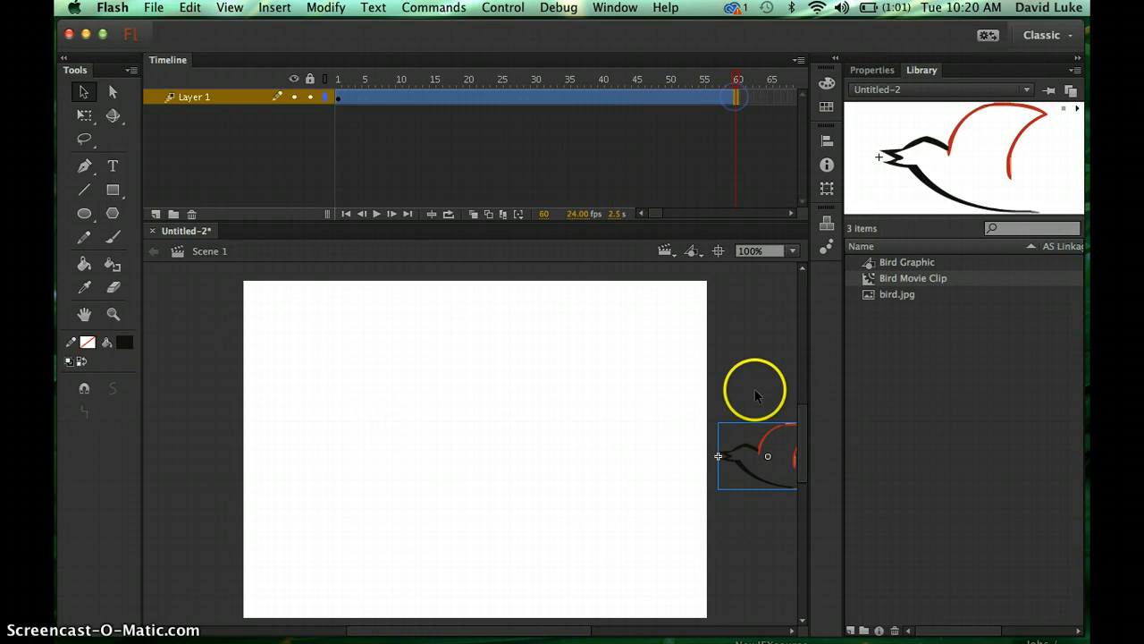
drag(756, 454, 166, 454)
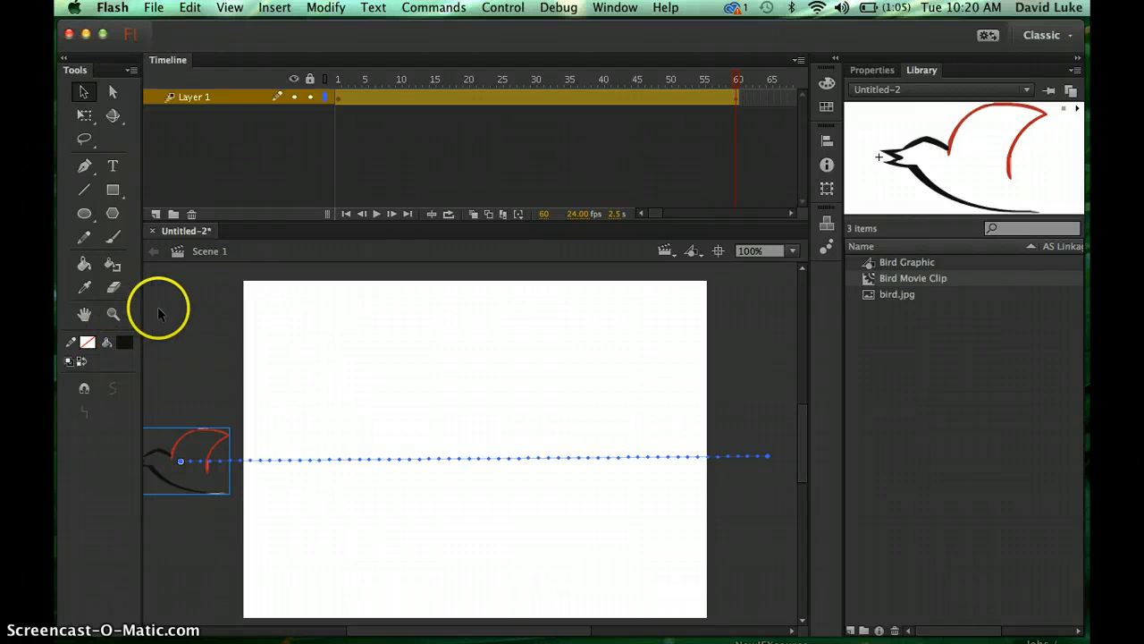
Place a second Bird Movie Clip just off the stage's lower-right corner, in a keyframe at frame 30 of a new layer
click(156, 215)
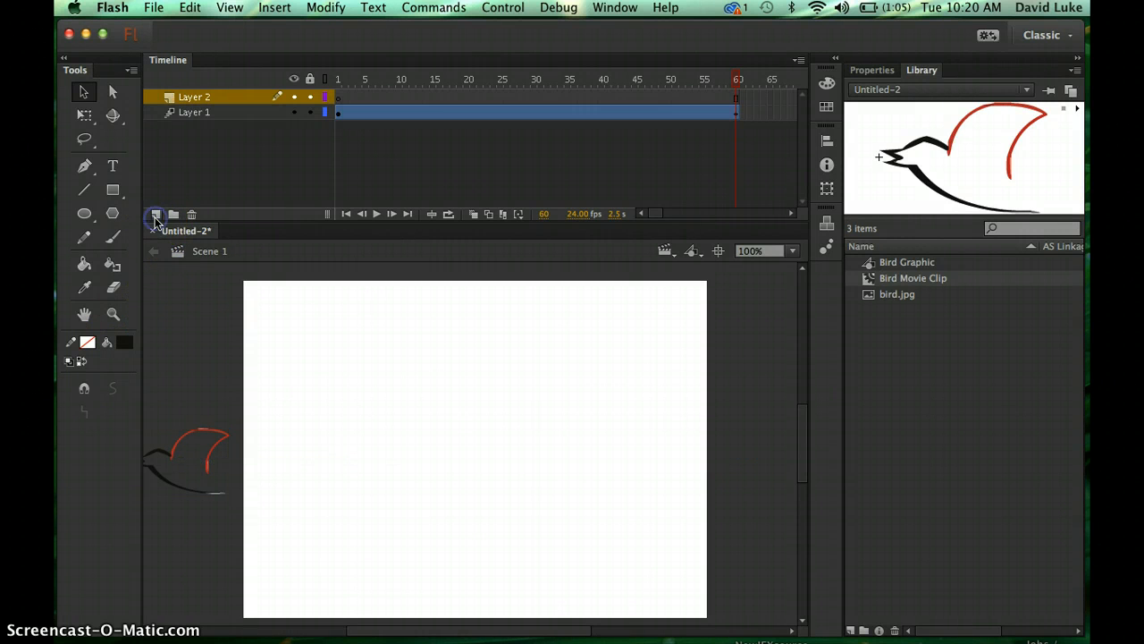
click(538, 98)
click(533, 95)
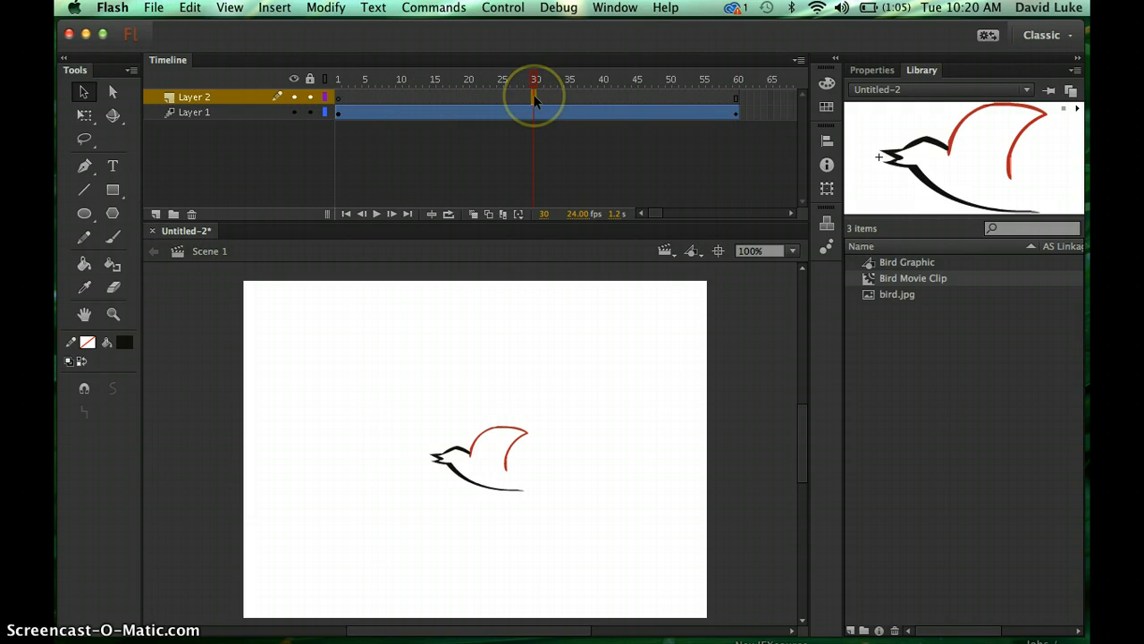
right_click(534, 97)
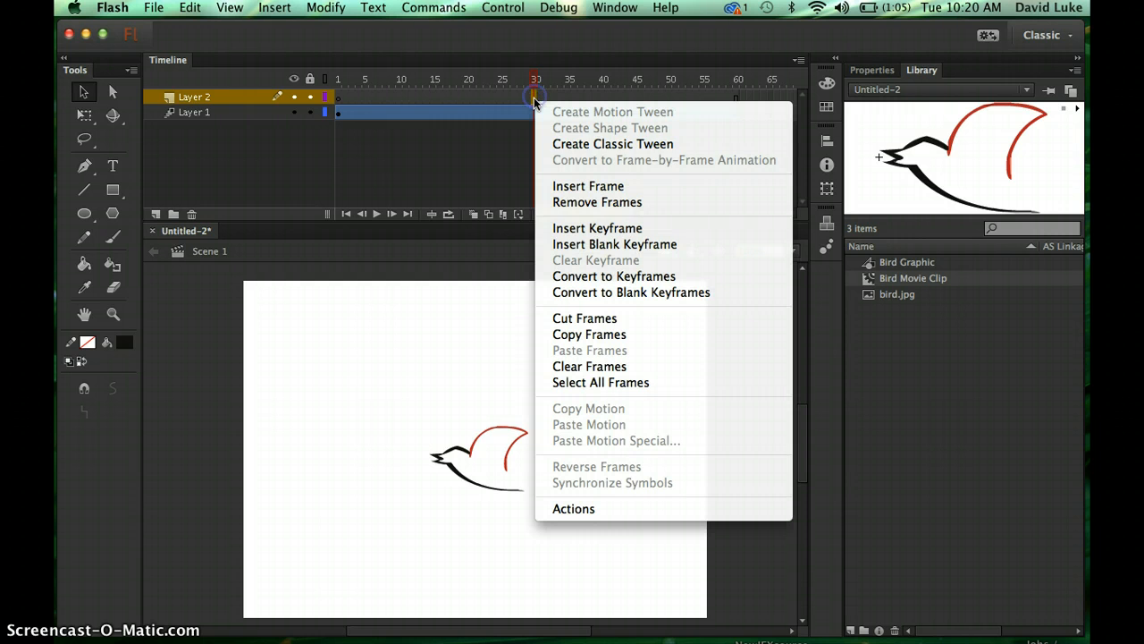
click(599, 230)
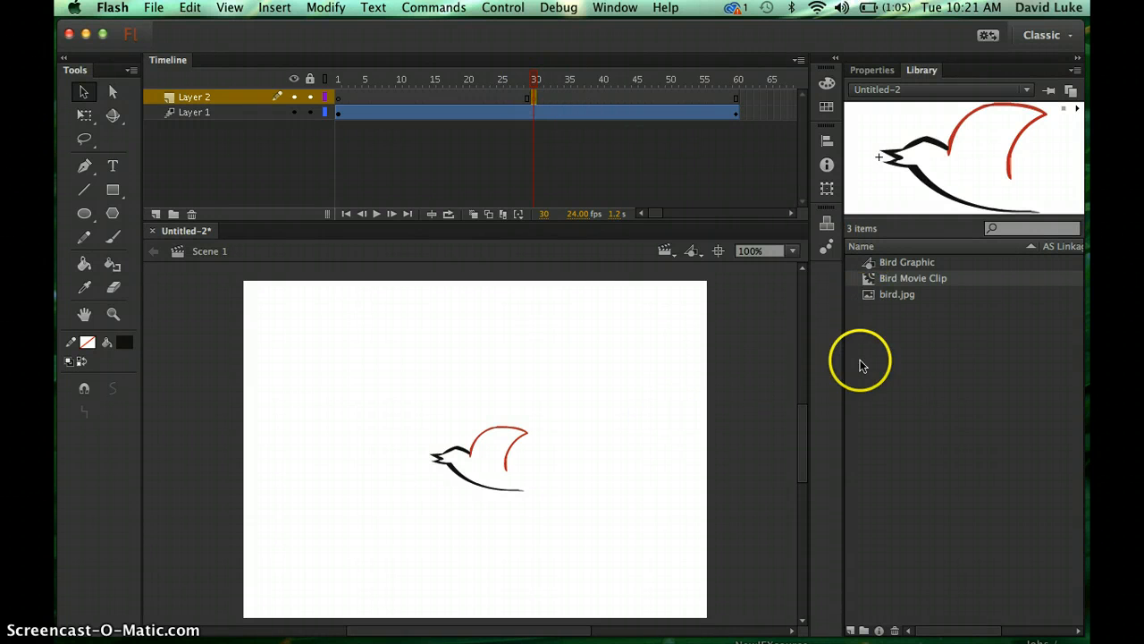
drag(870, 278, 765, 579)
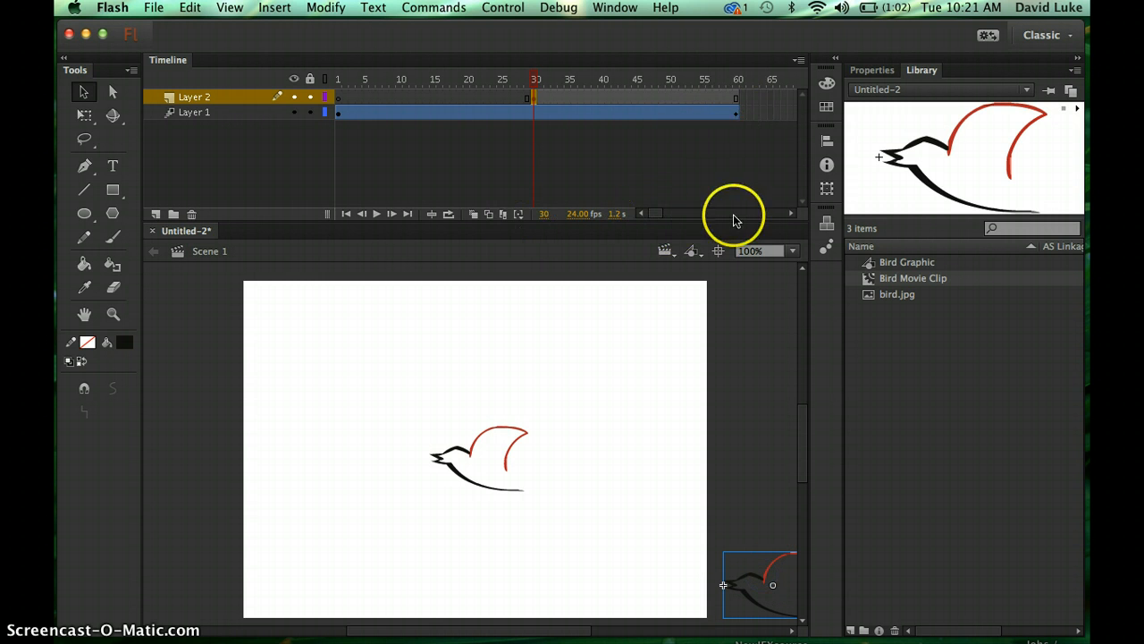
Extend Layer 2 to frame 90
click(791, 213)
click(791, 213)
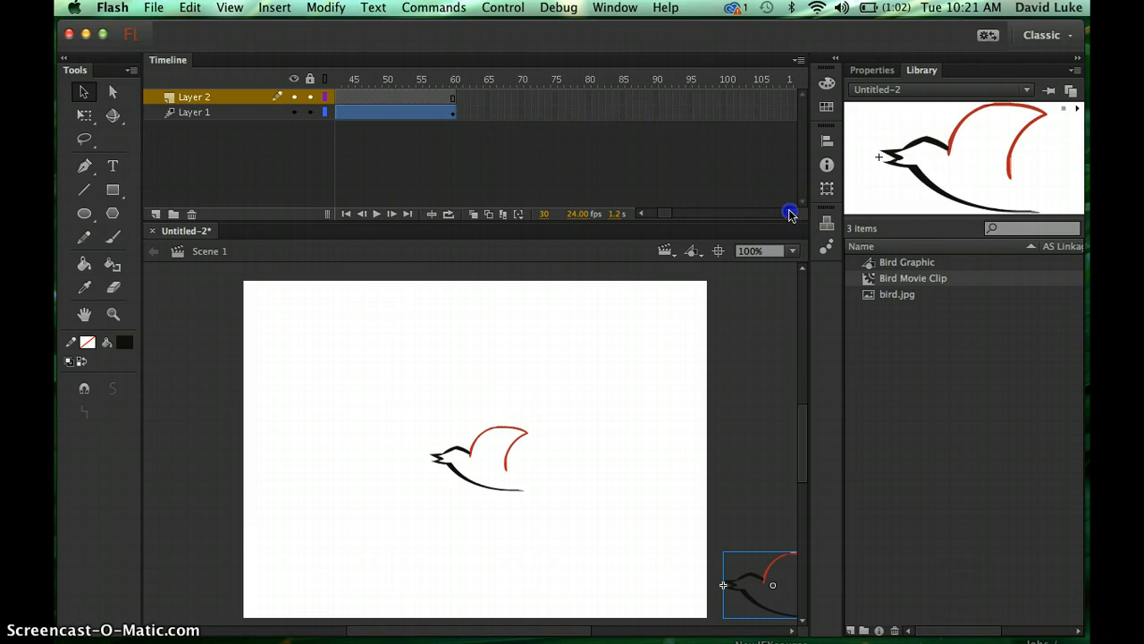
click(657, 98)
right_click(655, 94)
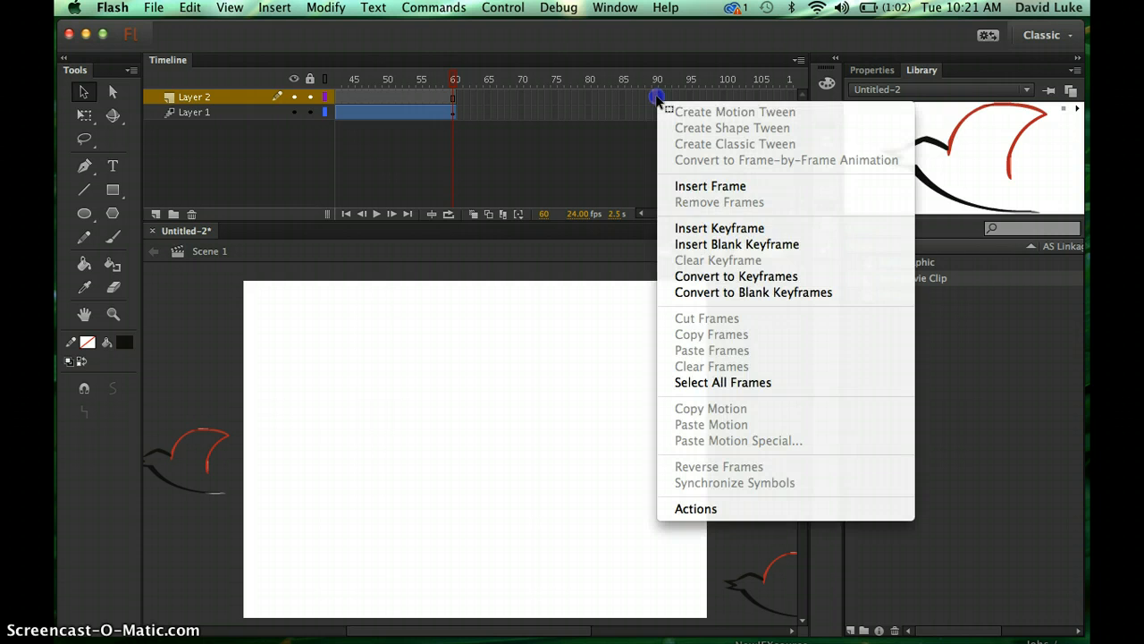
click(706, 186)
Create a motion tween on Layer 2 that carries the bird diagonally across and off the stage's upper-left corner at frame 90
click(573, 98)
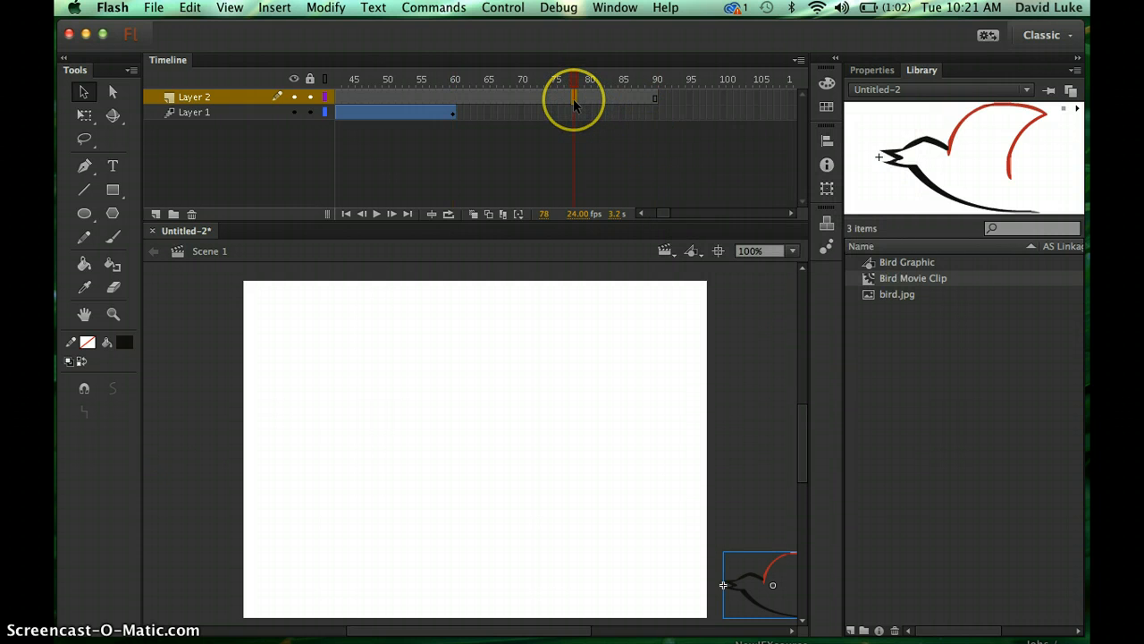
right_click(576, 101)
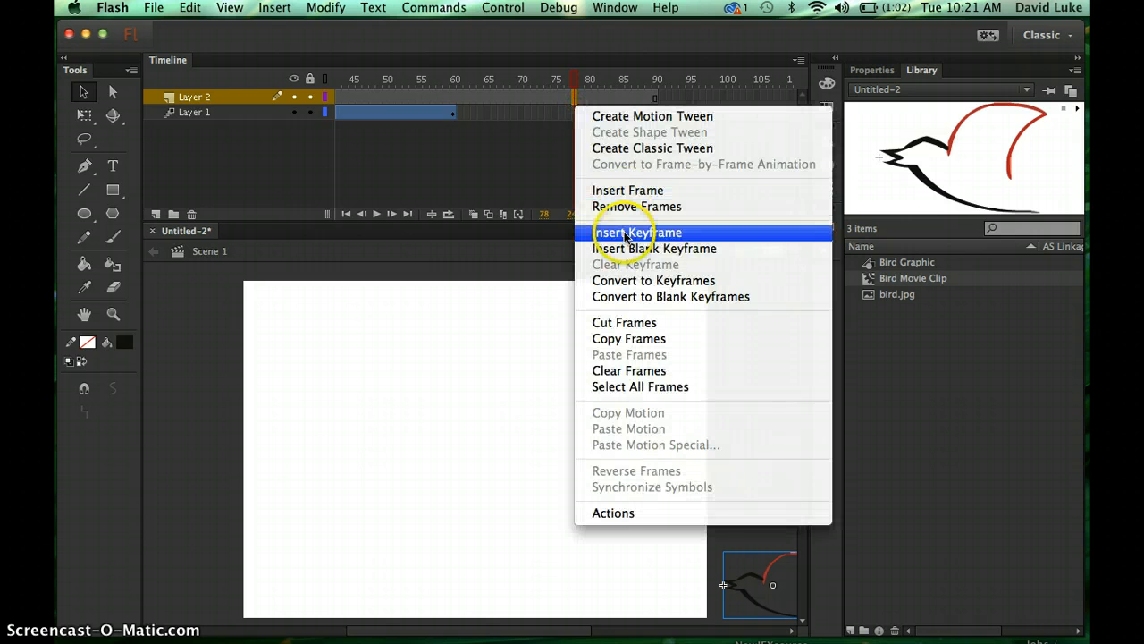
click(648, 118)
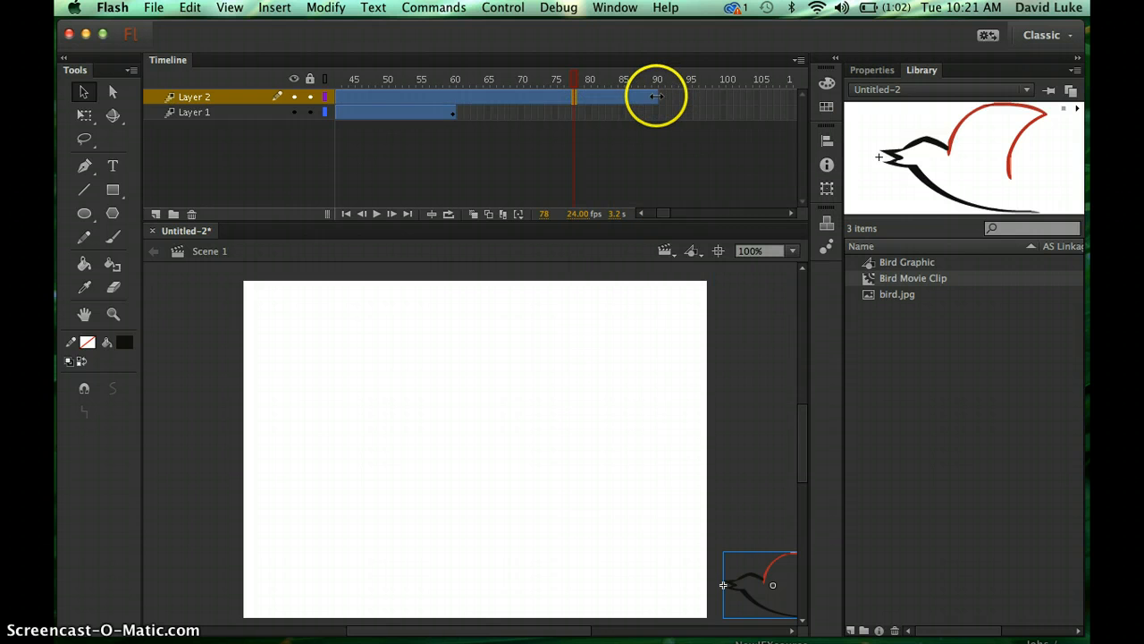
click(654, 102)
click(758, 556)
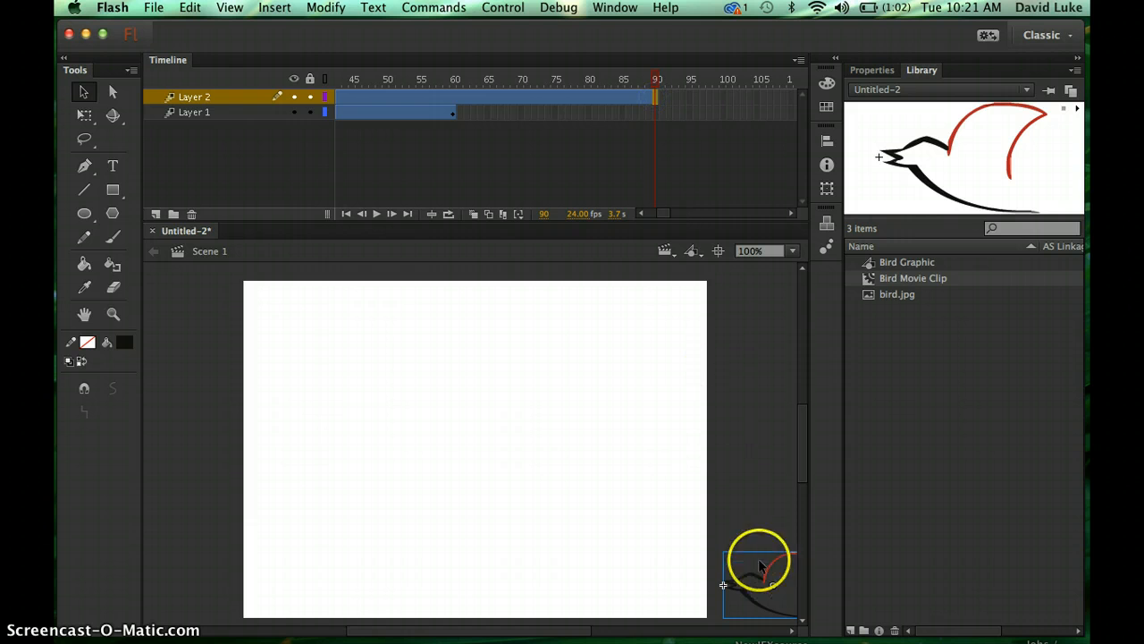
drag(760, 581, 172, 286)
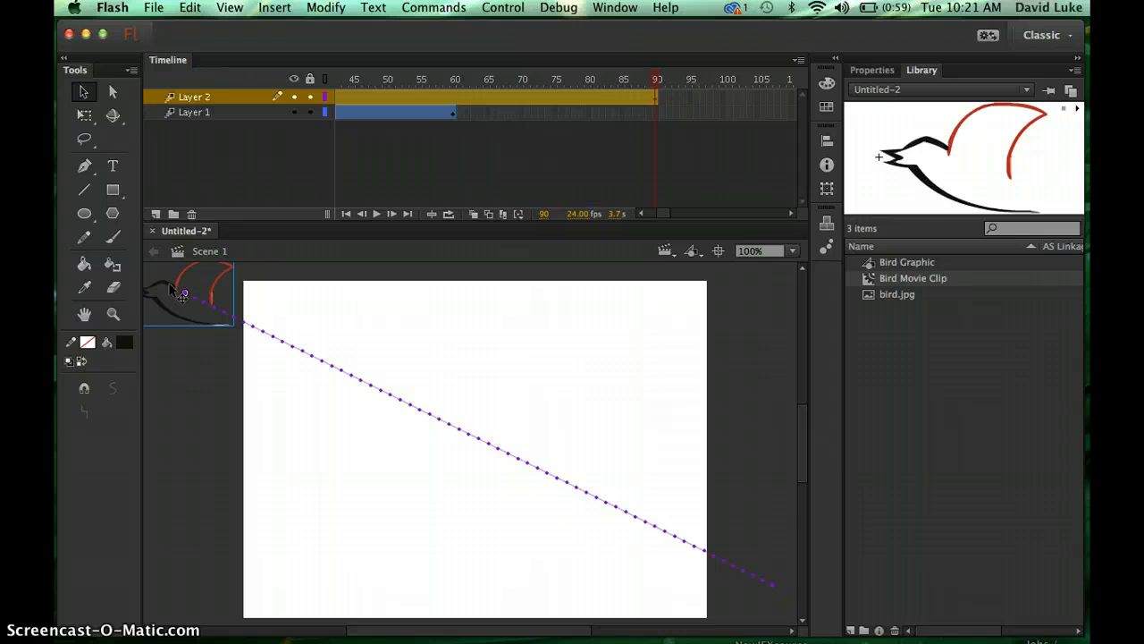
Scrub the playhead back and forth through the timeline to preview both birds' flights, ending at frame 1
click(462, 80)
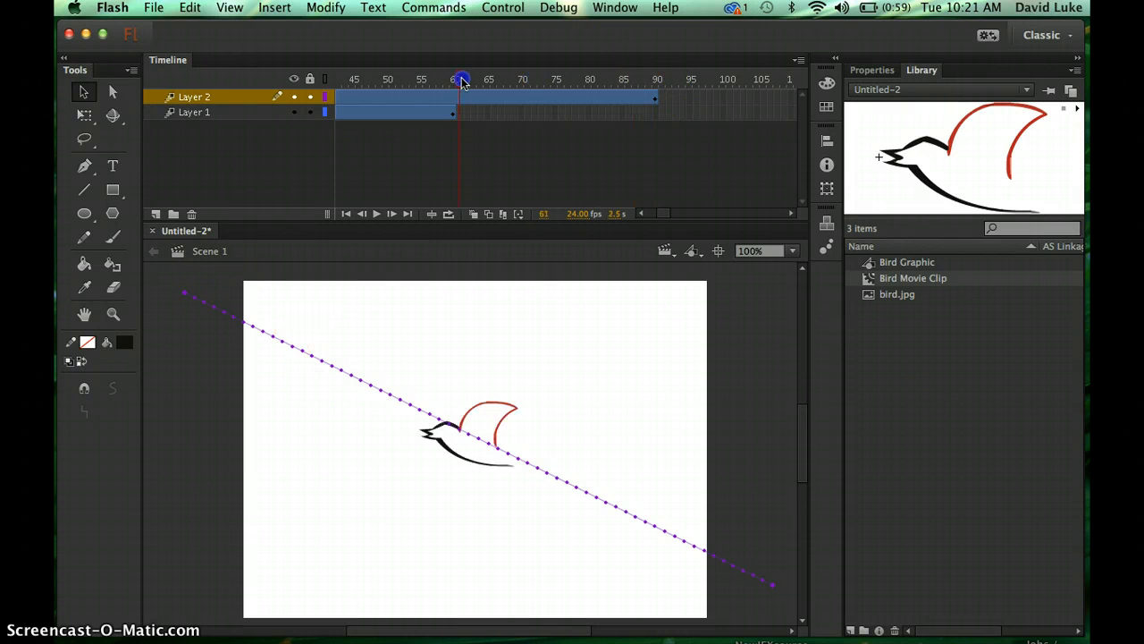
drag(462, 80, 372, 133)
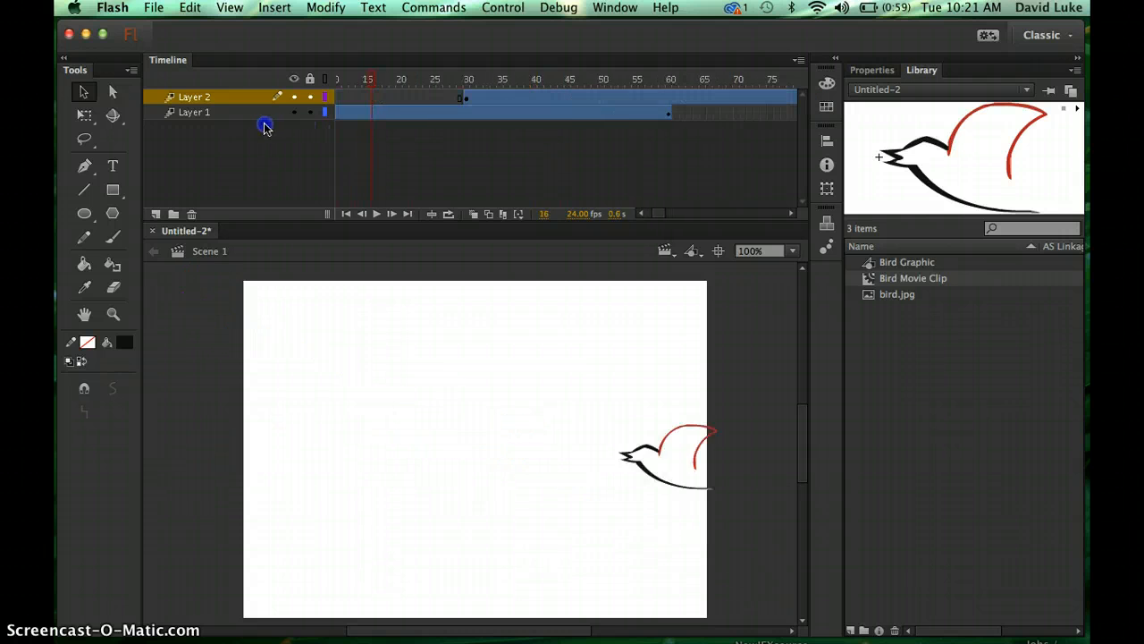
drag(264, 128, 621, 116)
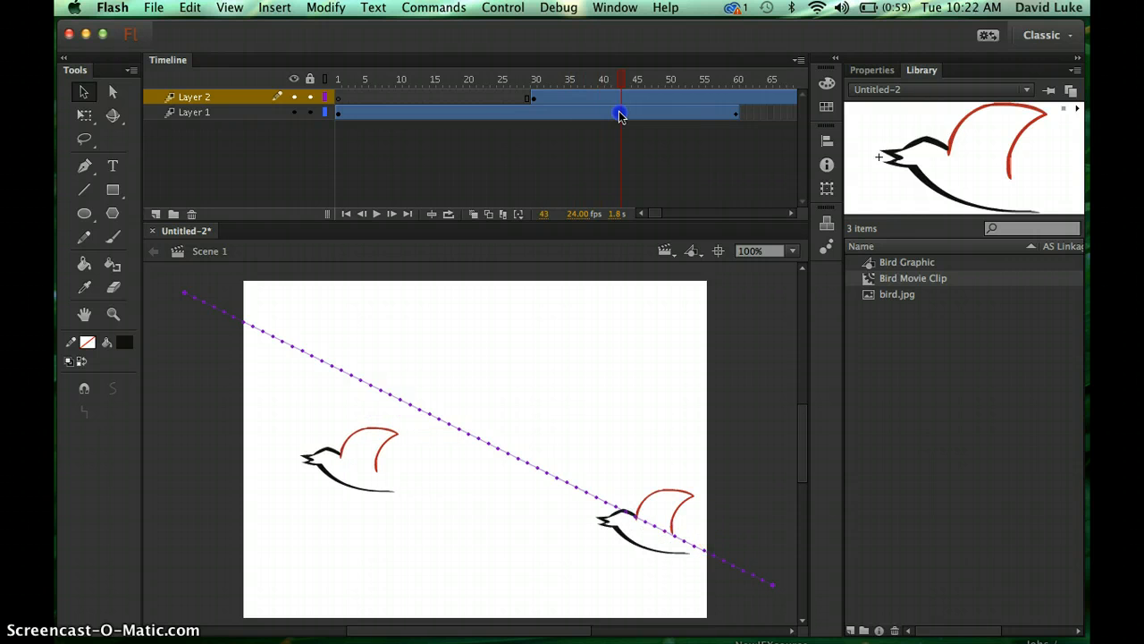
drag(621, 116, 336, 118)
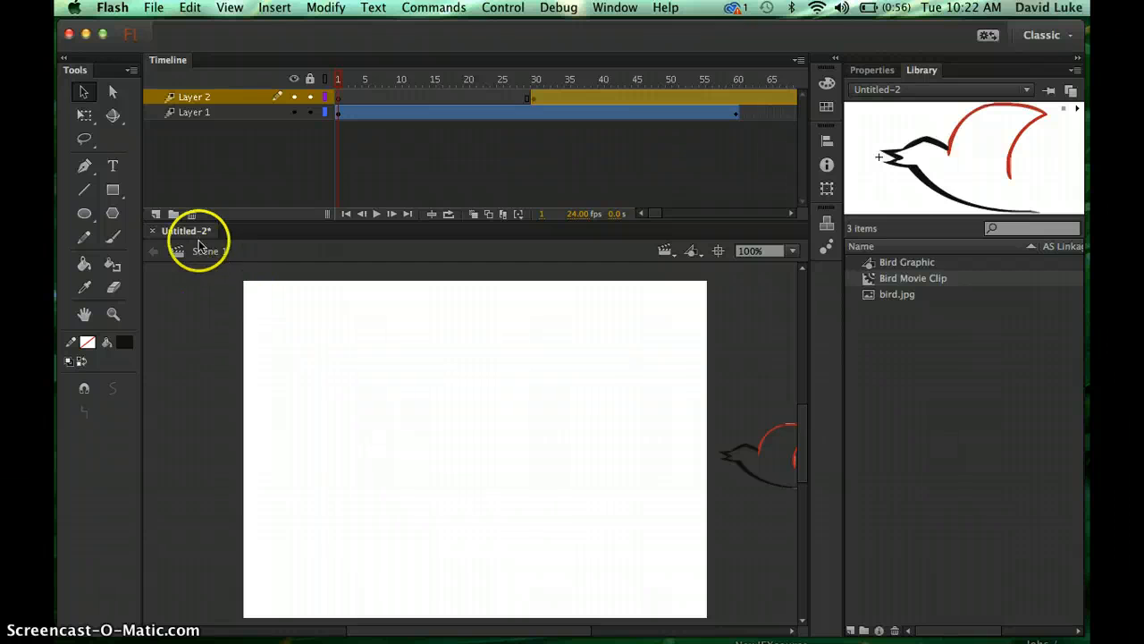
Place a third Bird Movie Clip just off the stage's left edge, in a keyframe at frame 60 of a new layer
click(157, 215)
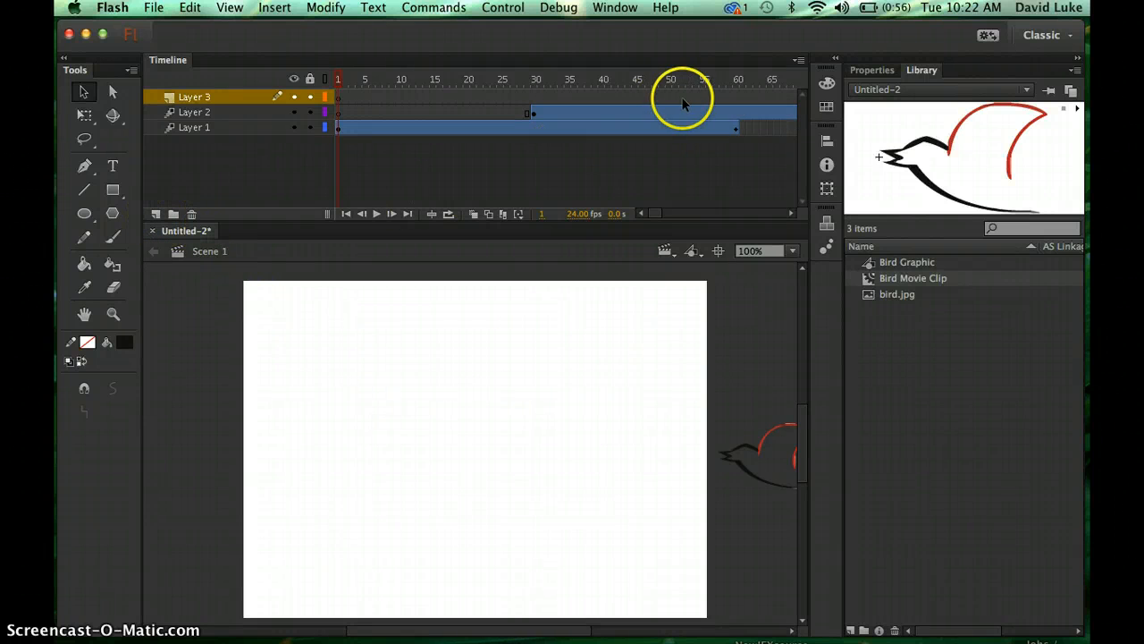
click(742, 97)
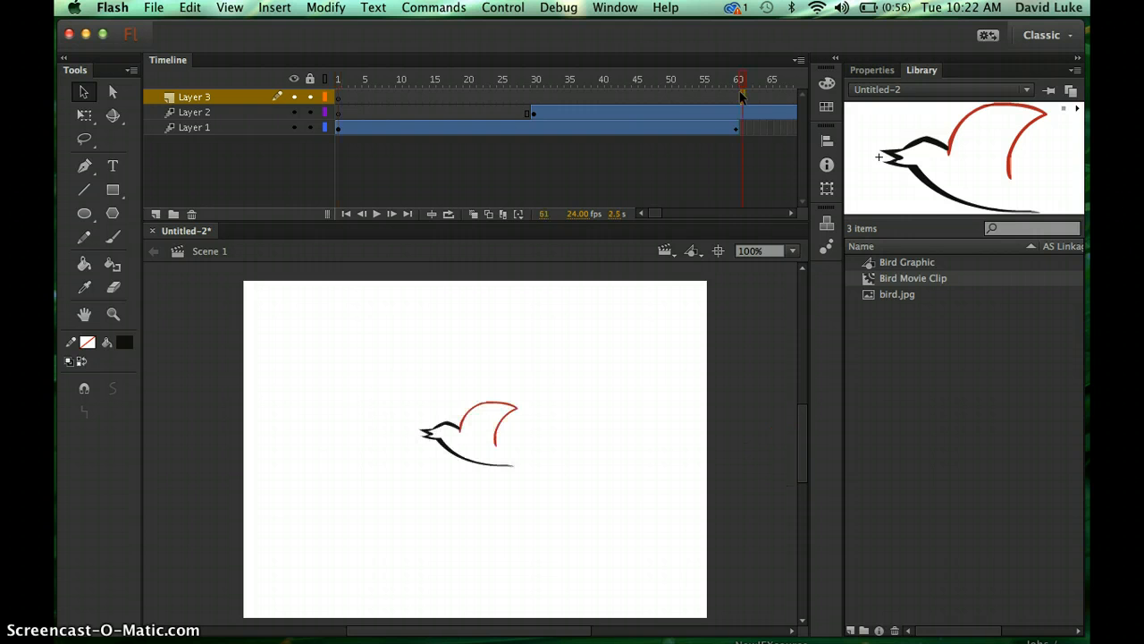
click(737, 96)
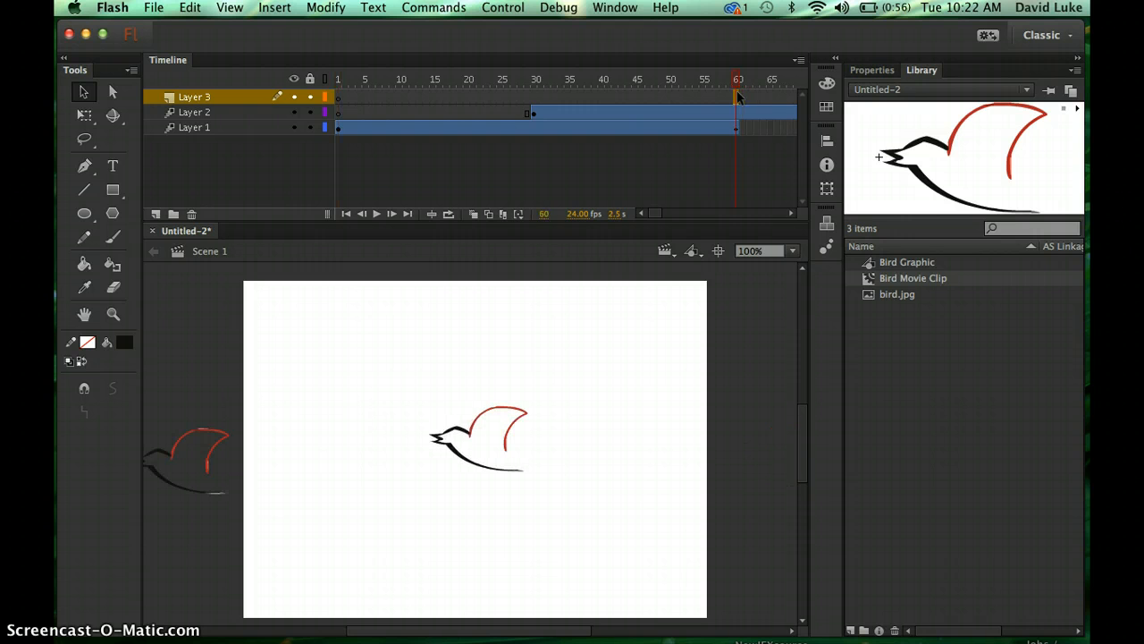
right_click(737, 96)
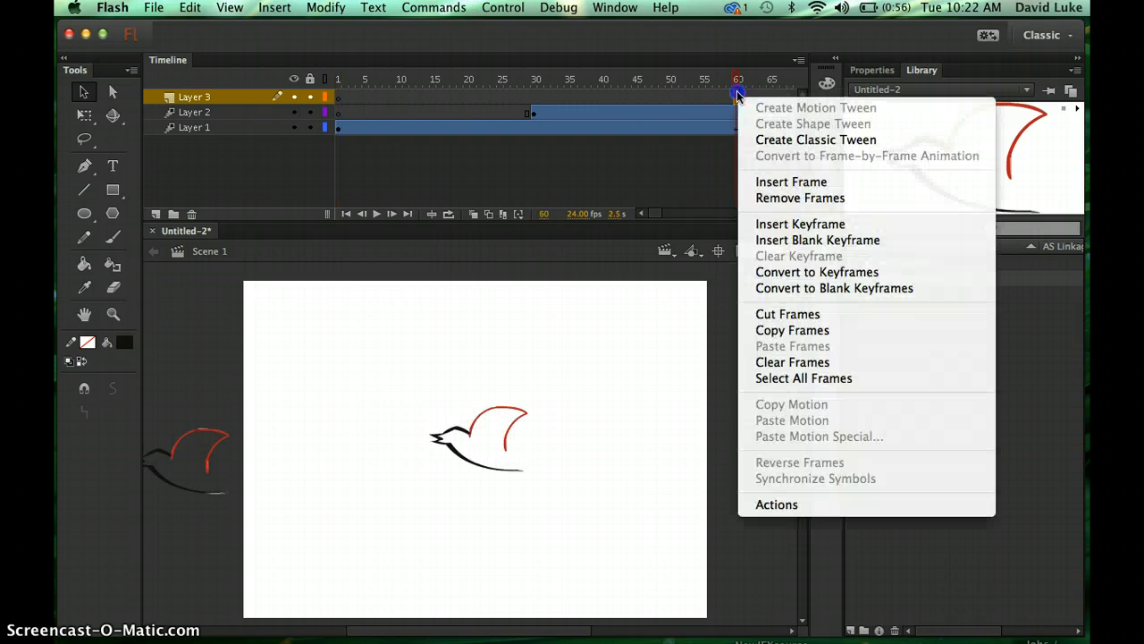
click(799, 224)
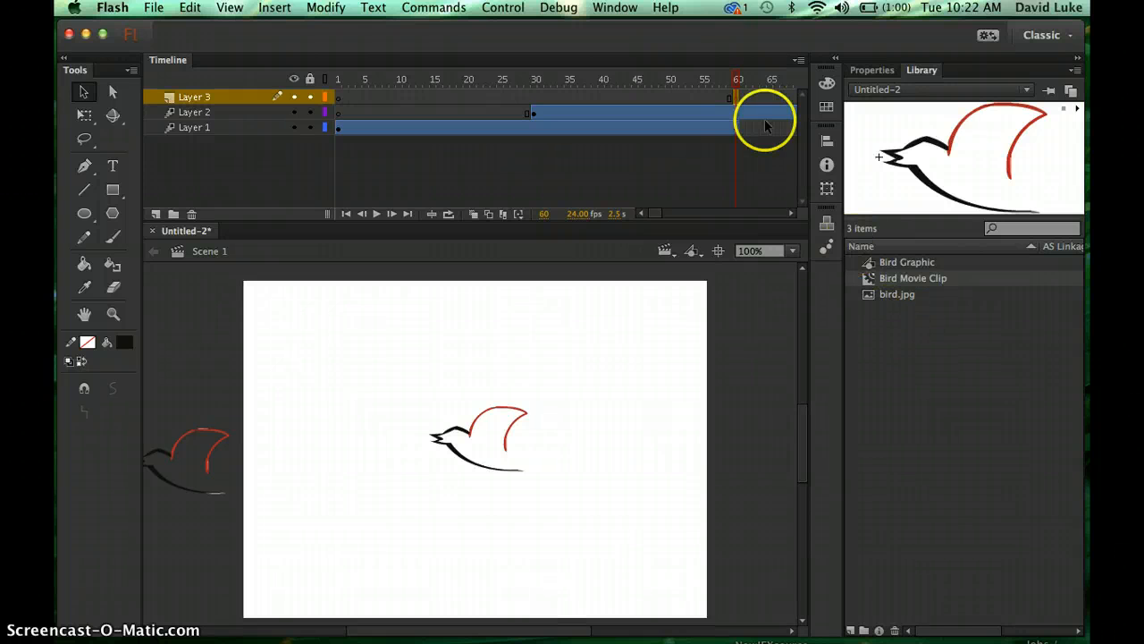
click(792, 212)
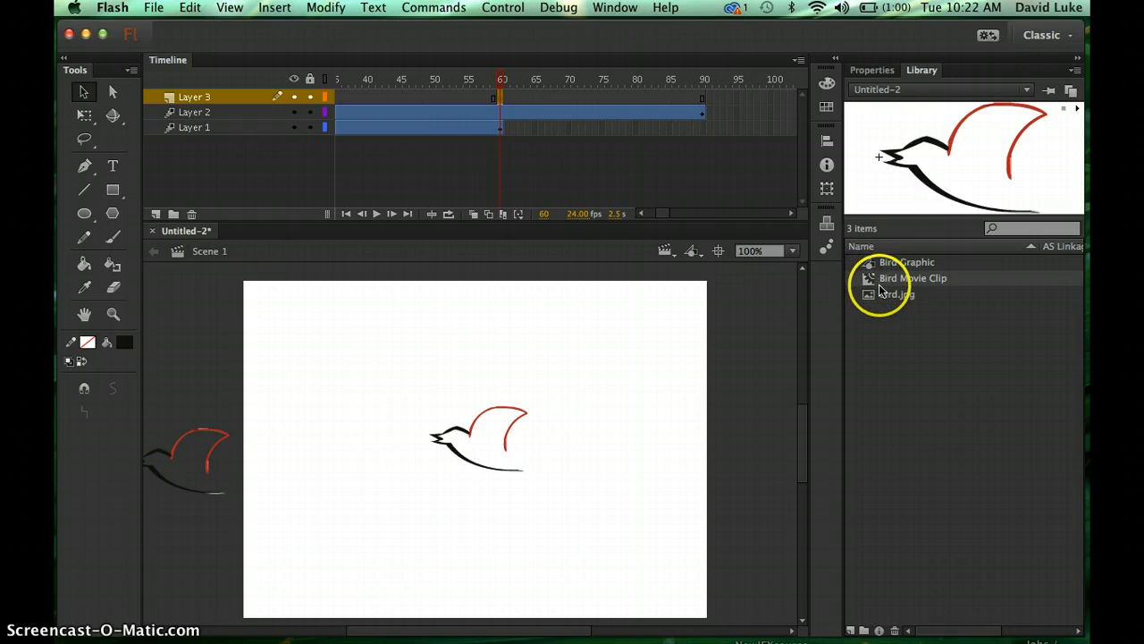
drag(872, 281, 188, 360)
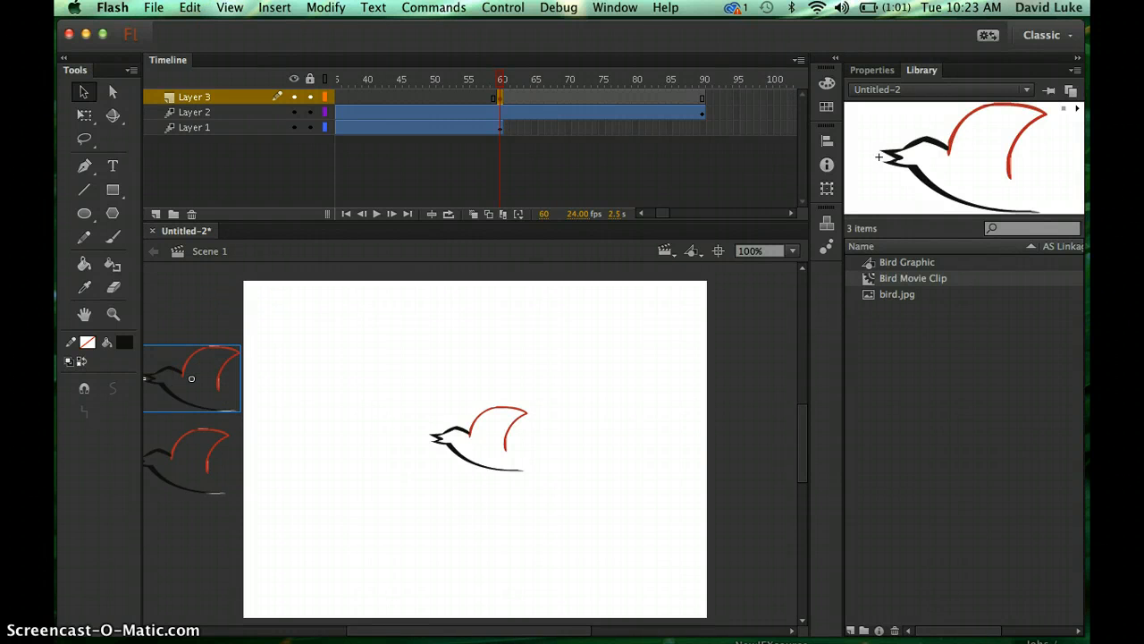
Flip the new bird instance horizontally so that it faces right
click(325, 7)
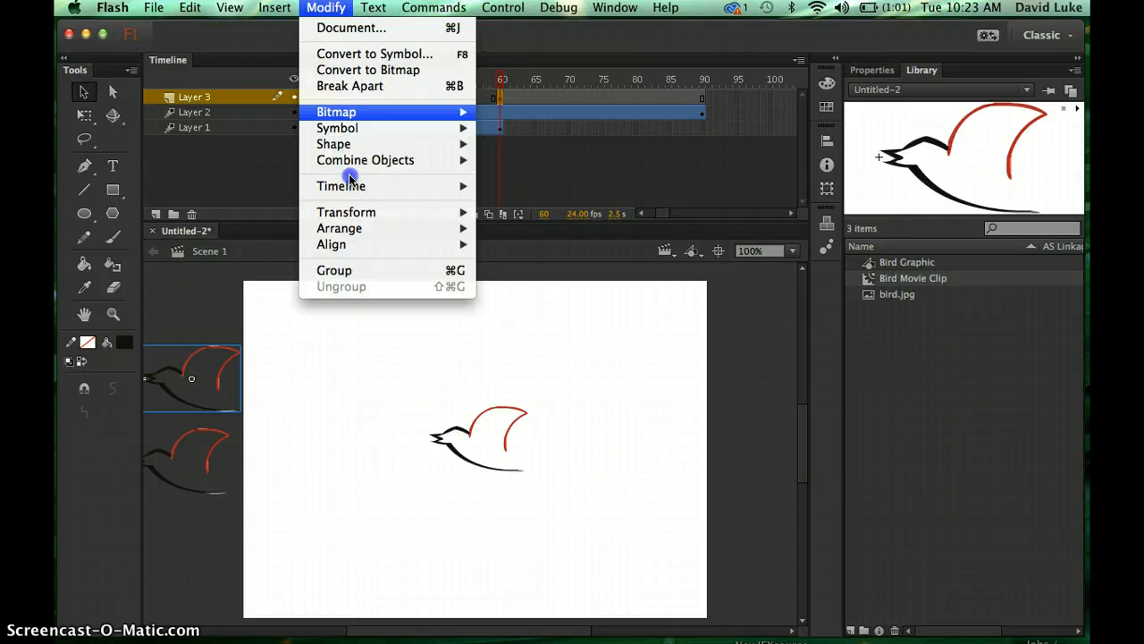
mouse_move(352, 212)
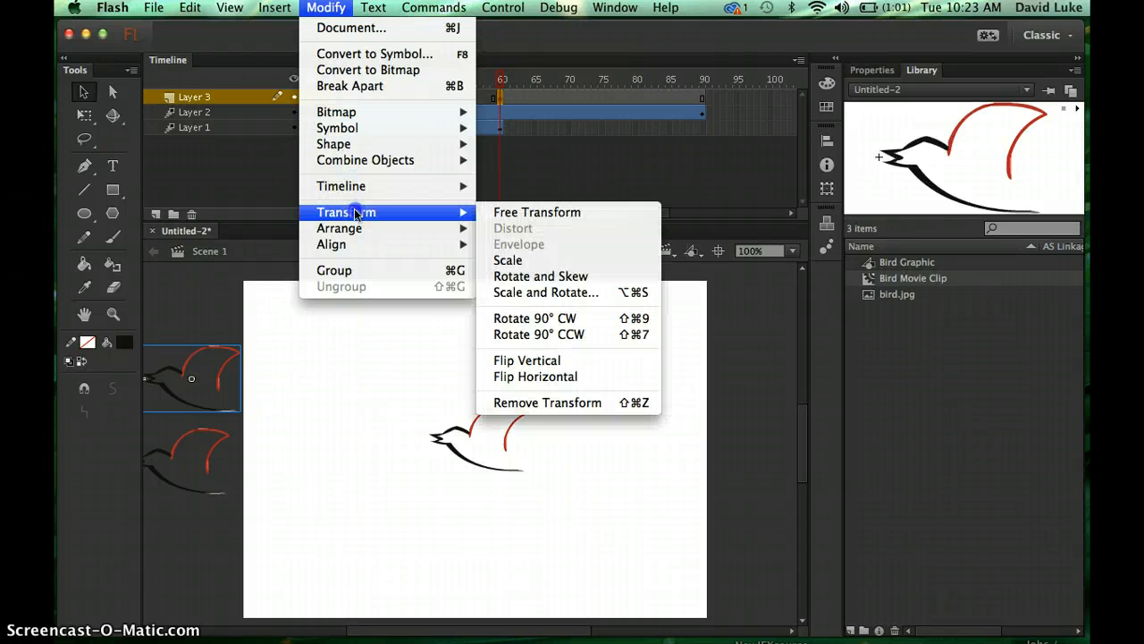
click(563, 377)
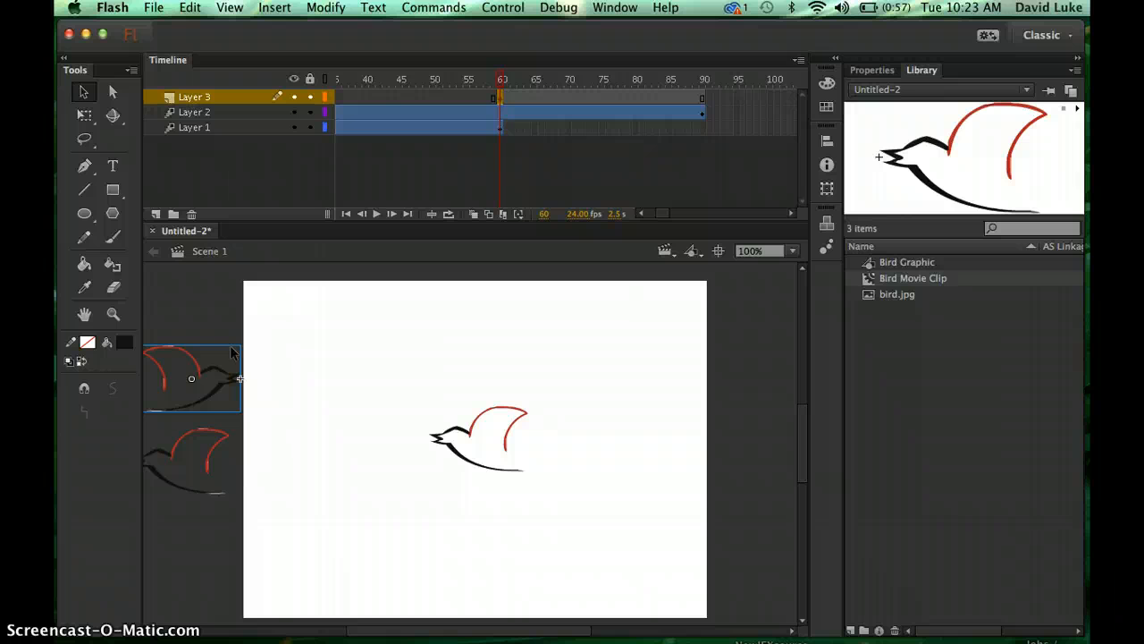
Extend Layer 3 to frame 120
click(662, 214)
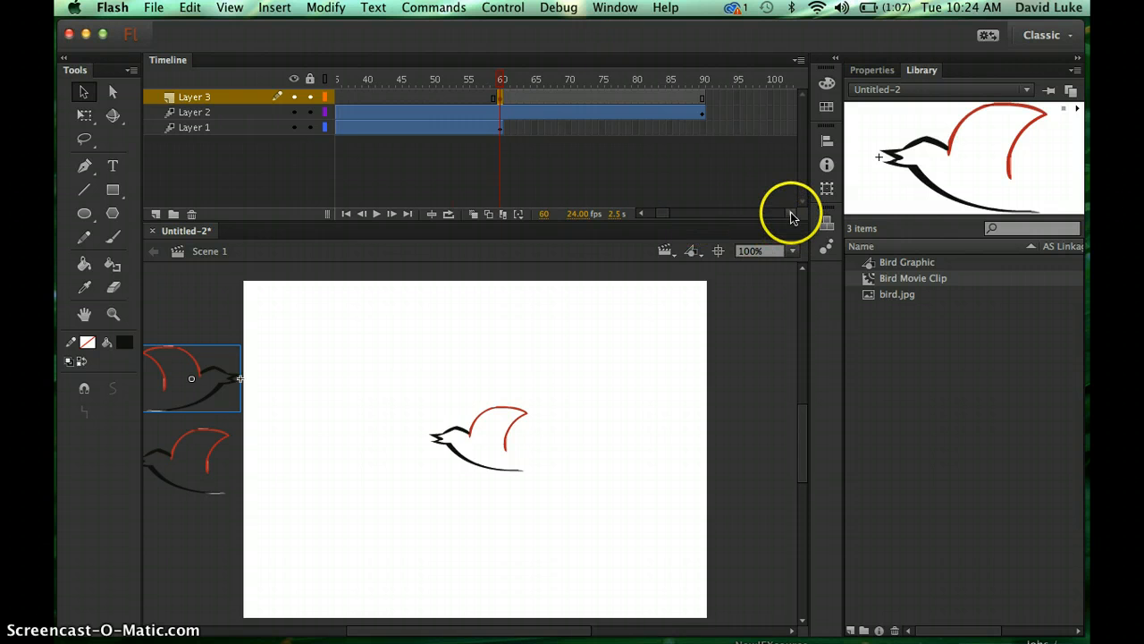
click(790, 214)
click(790, 214)
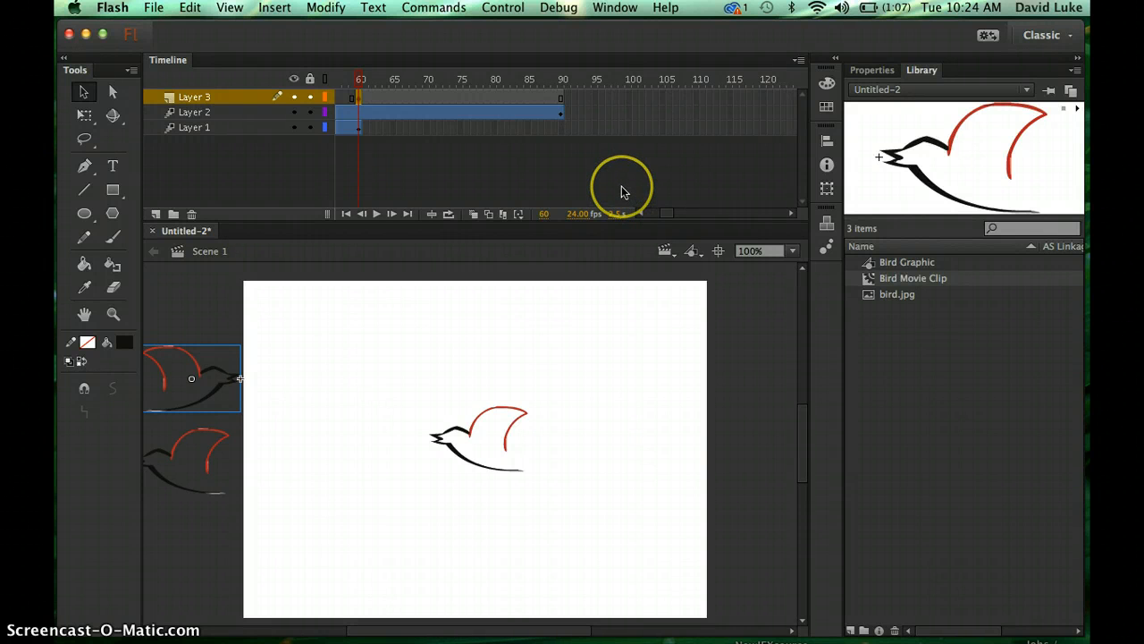
click(764, 98)
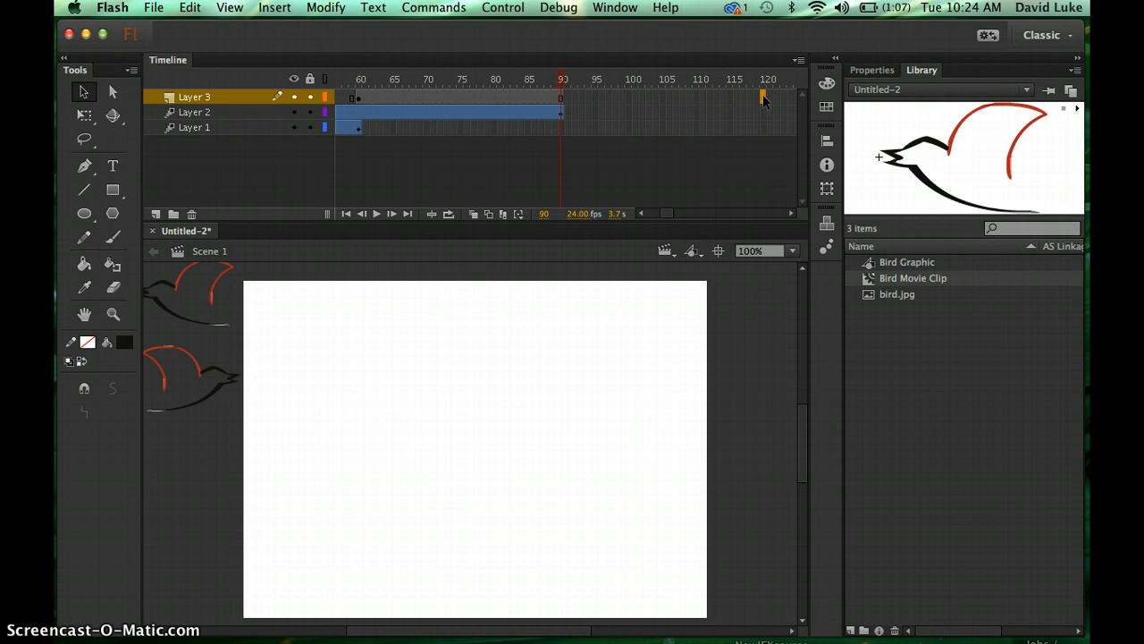
right_click(765, 97)
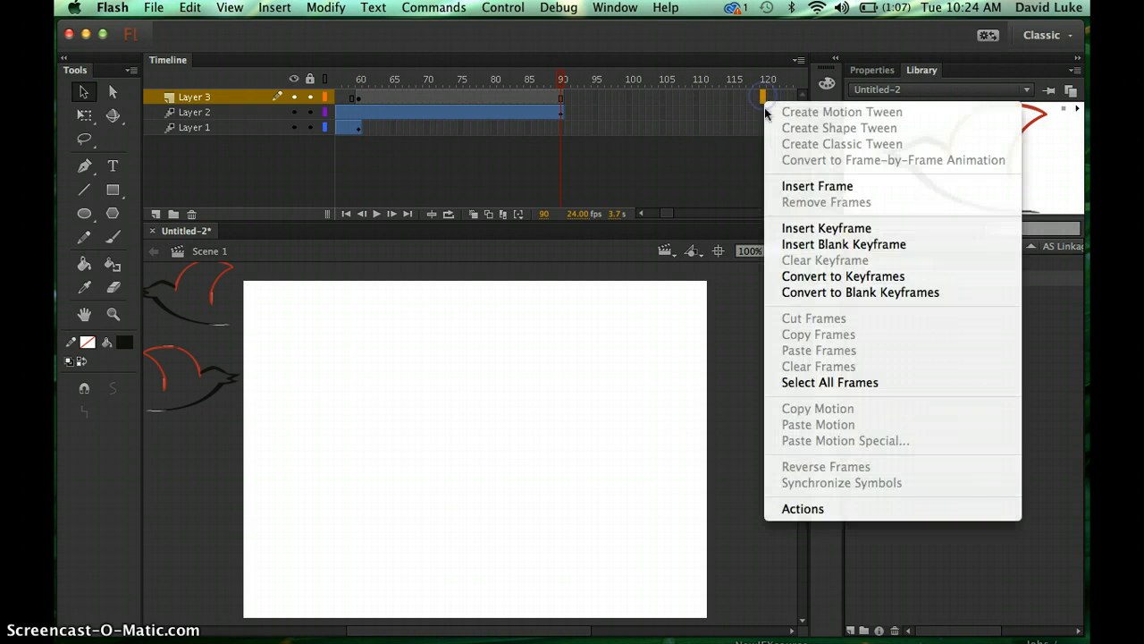
click(794, 186)
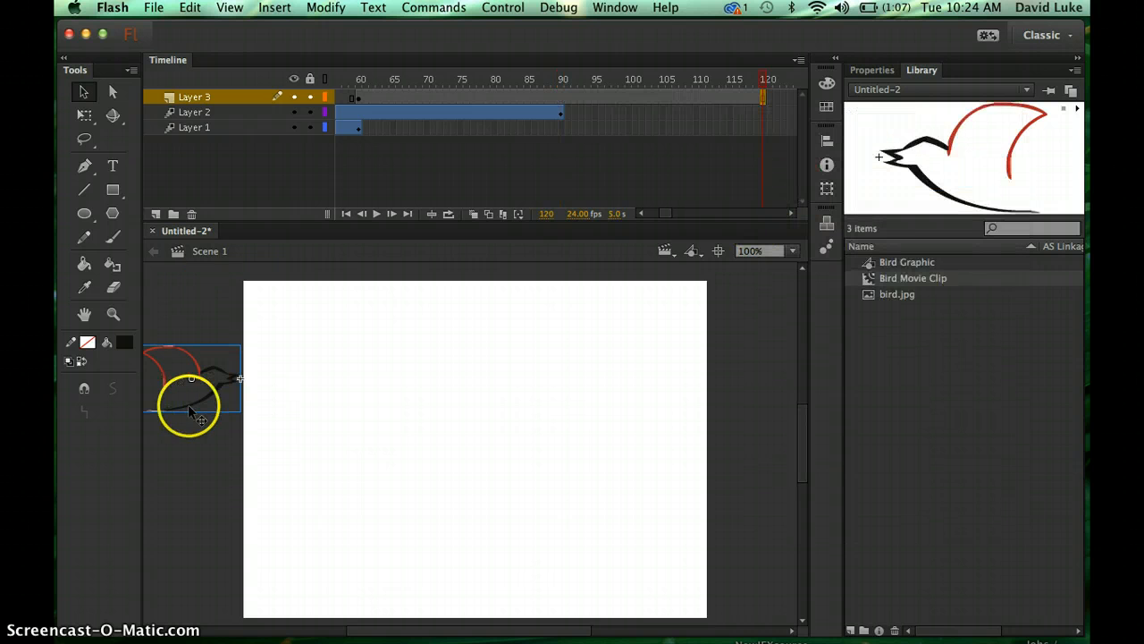
Create a motion tween on Layer 3 that carries the flipped bird across and off the stage's right edge at frame 120
click(592, 89)
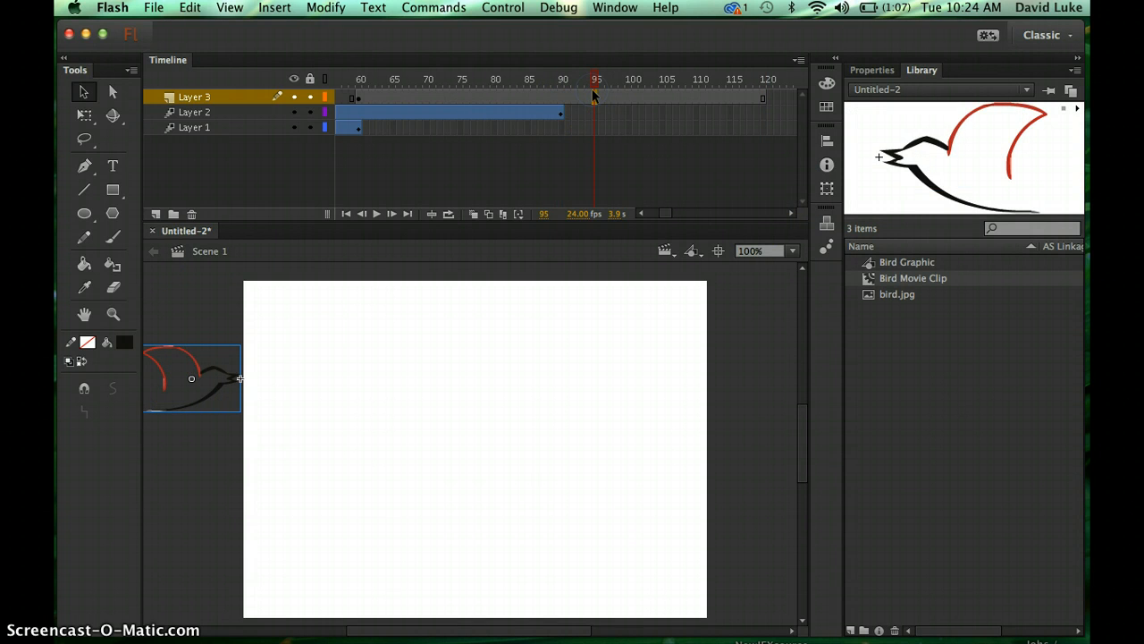
right_click(594, 95)
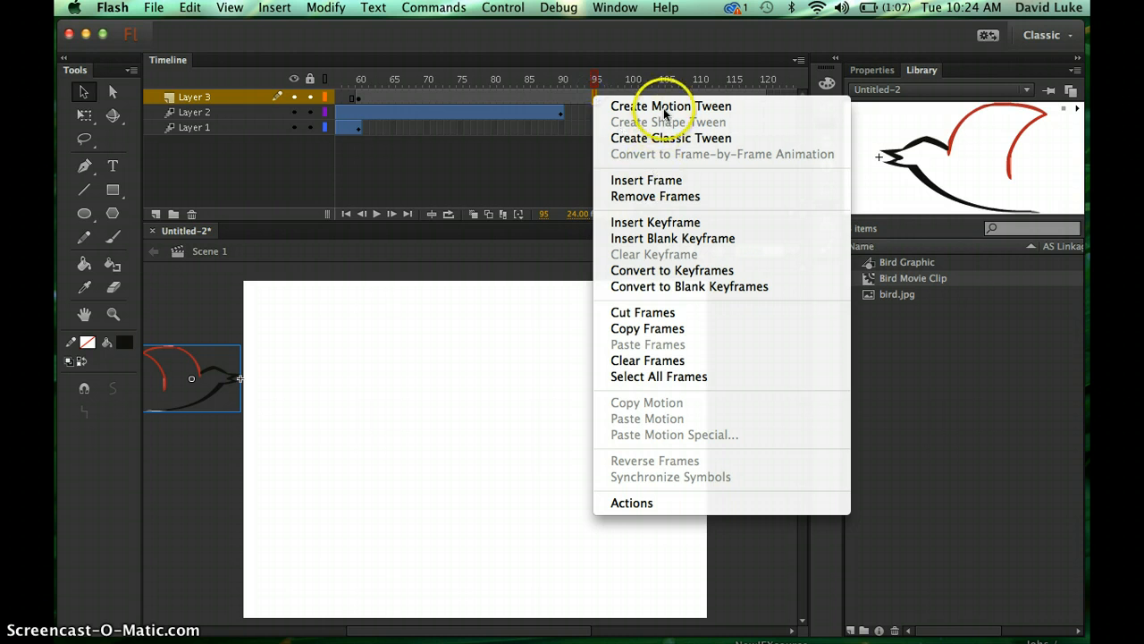
click(626, 105)
click(763, 97)
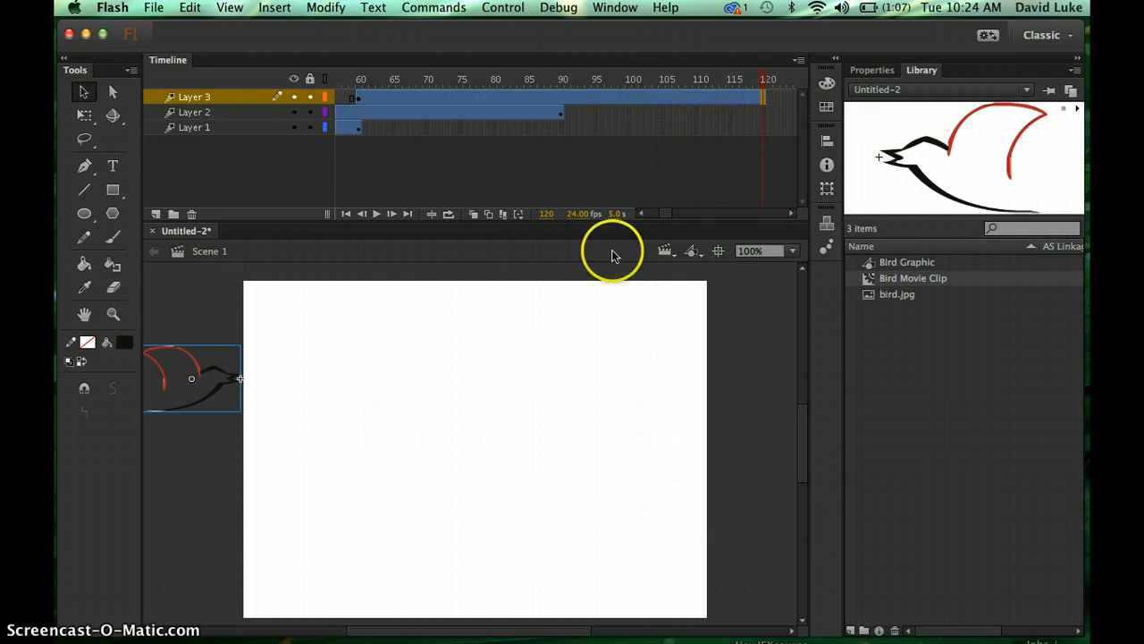
drag(188, 359, 768, 338)
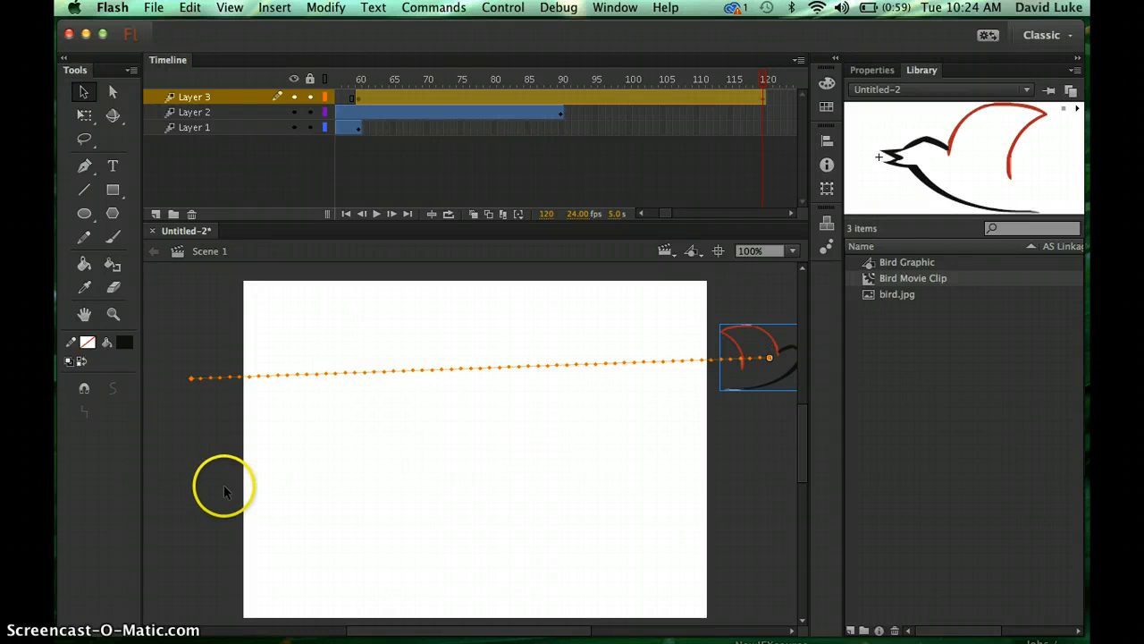
Add a new layer above Layer 3 and insert a keyframe in it at frame 90
click(154, 216)
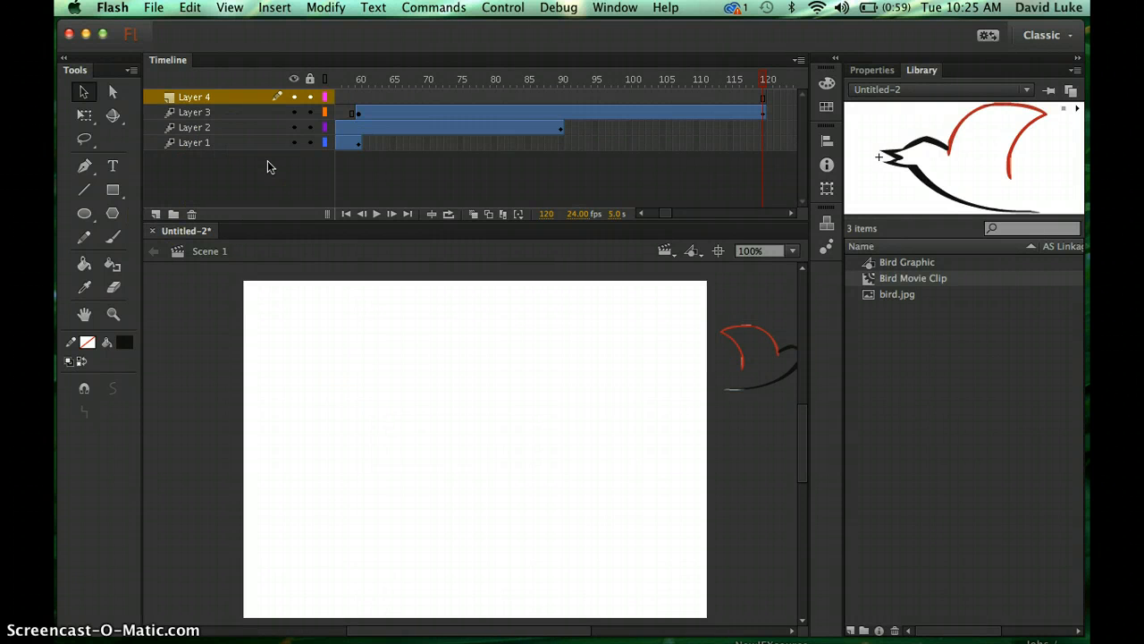
click(562, 97)
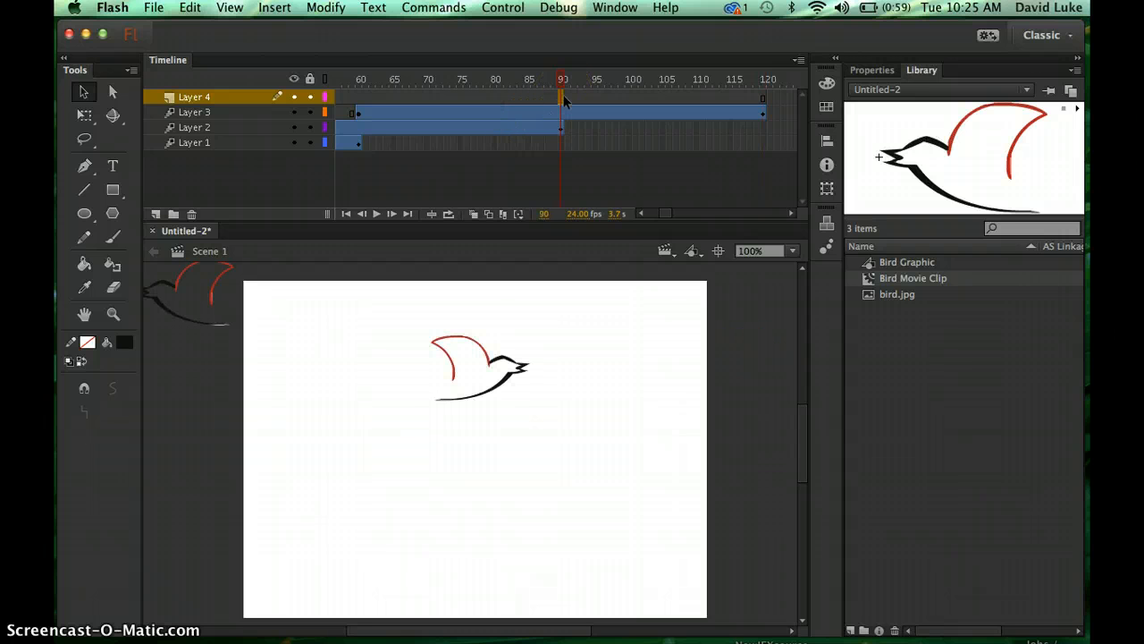
right_click(561, 98)
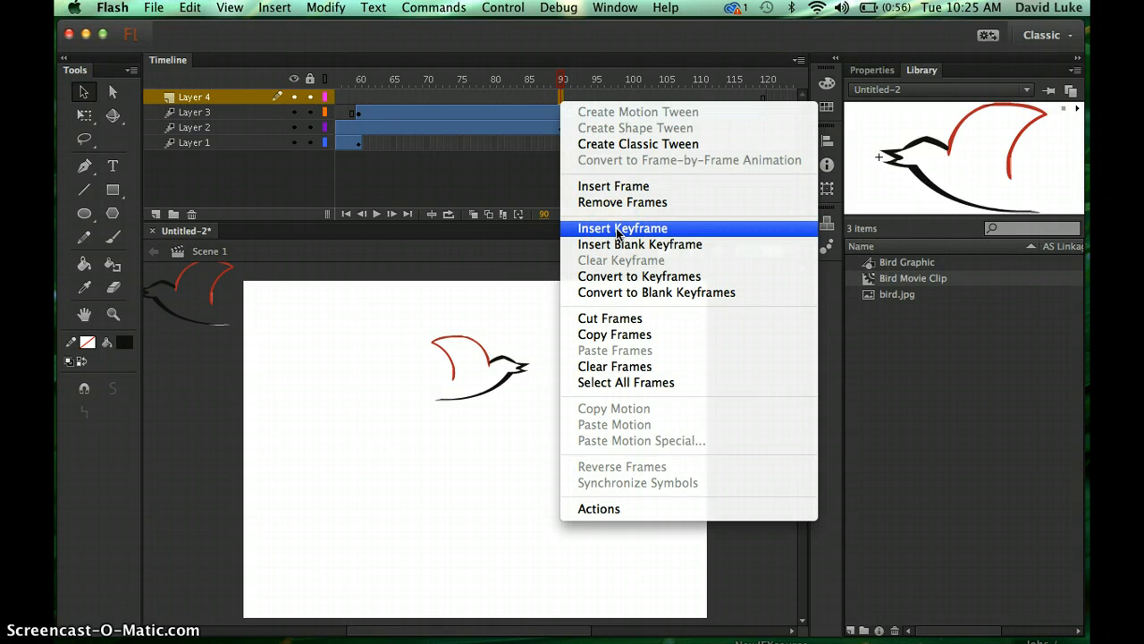
click(617, 229)
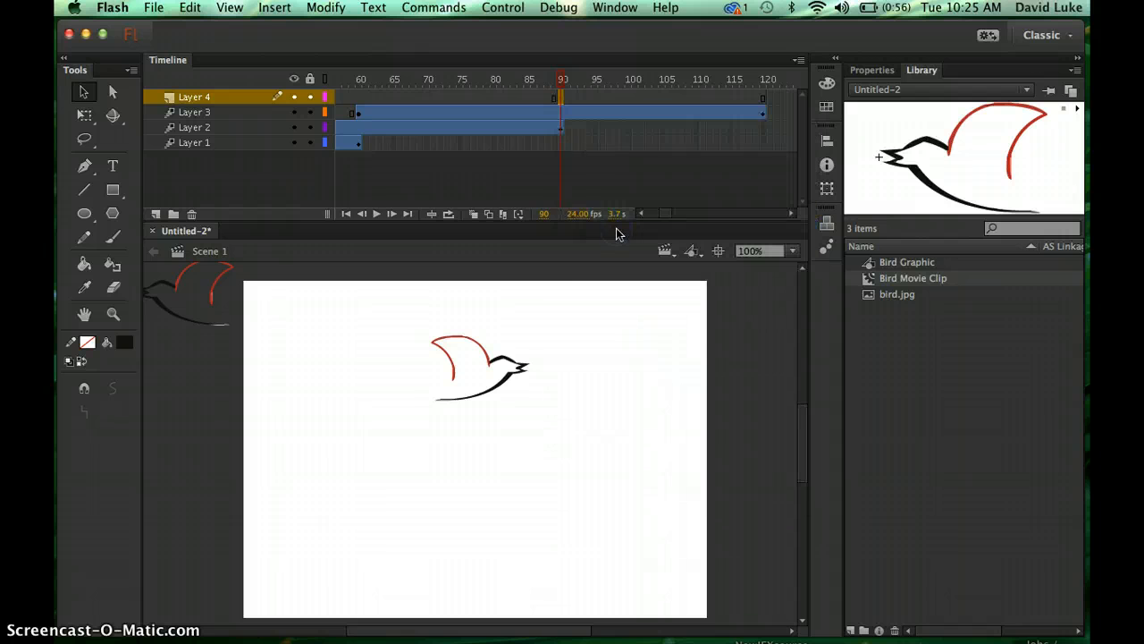
click(514, 338)
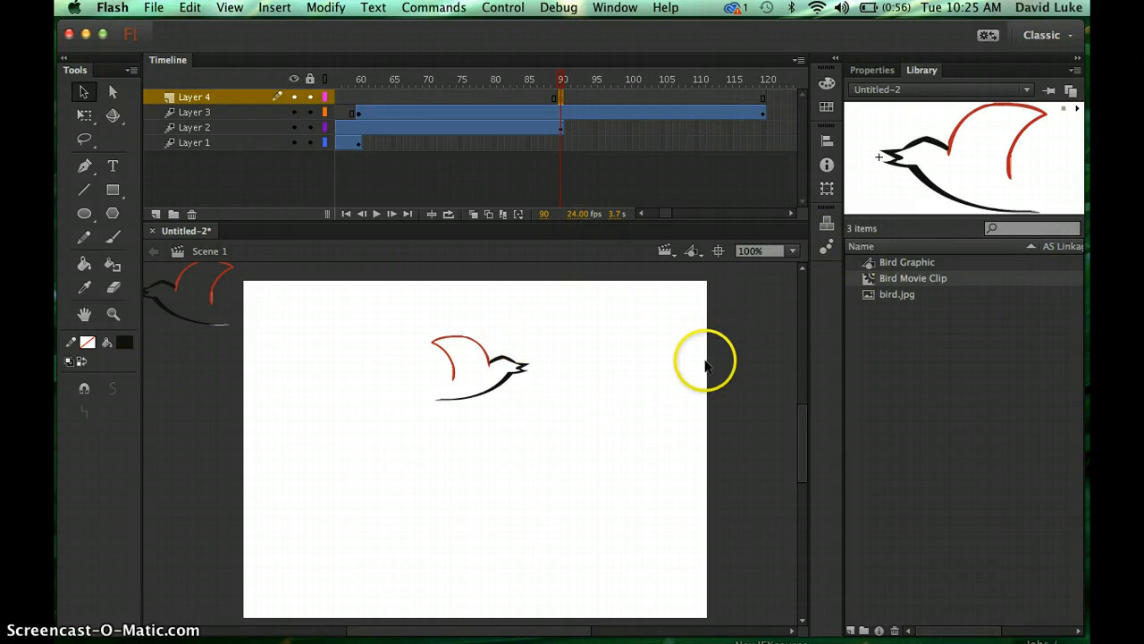
Place a Bird Movie Clip instance on Layer 4 just off the stage's right edge, near its lower corner
click(872, 281)
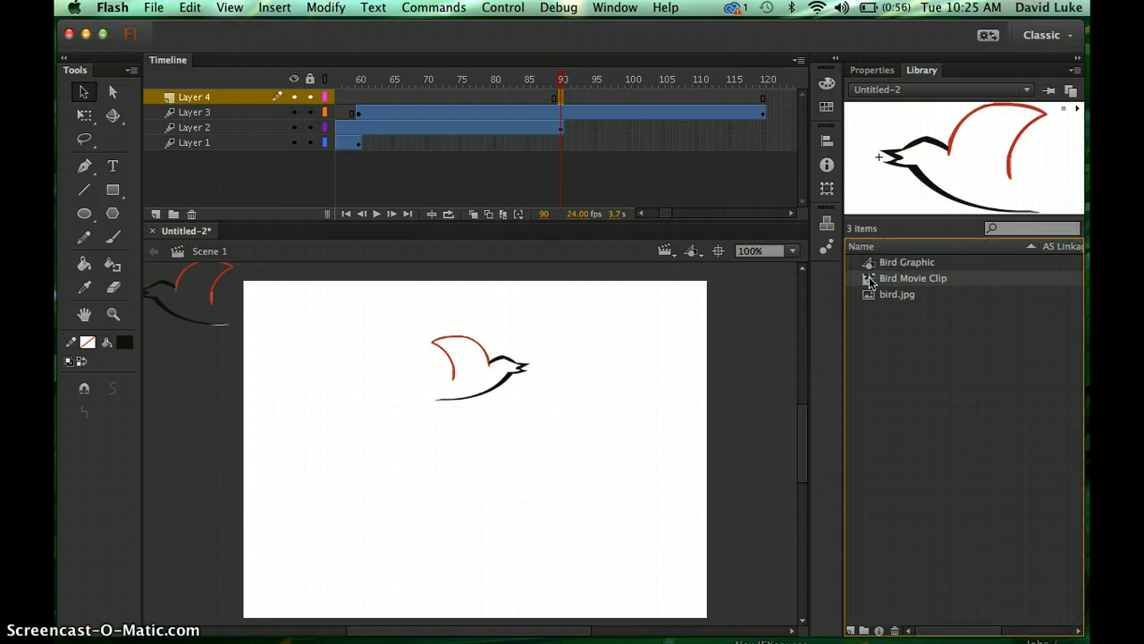
drag(869, 276, 769, 556)
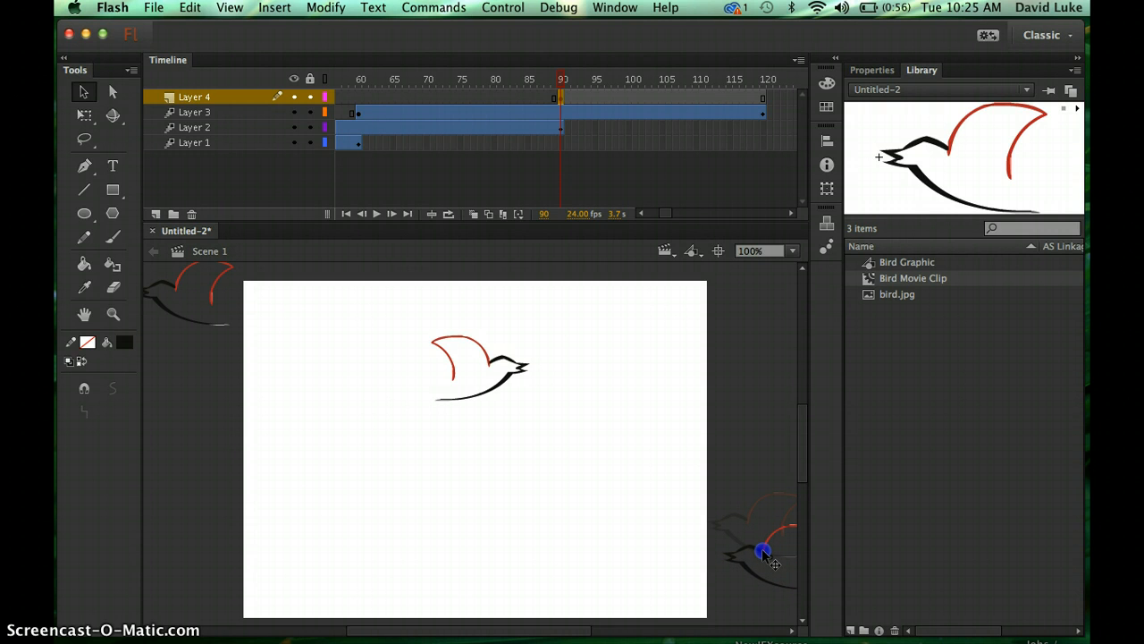
drag(765, 555, 760, 552)
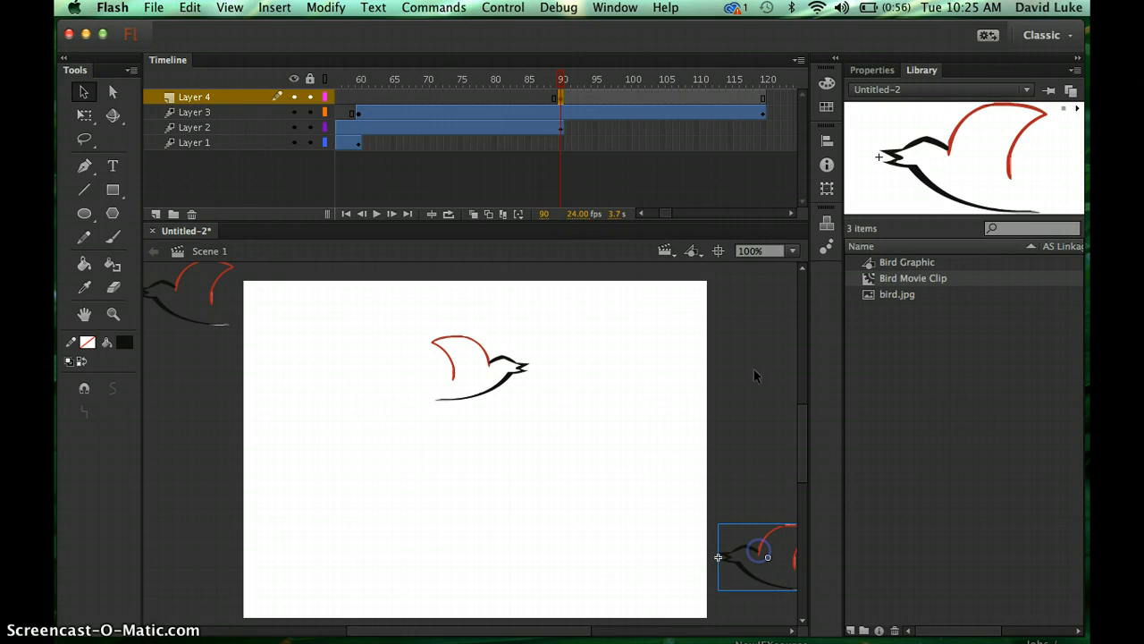
Extend Layer 4 to frame 150
click(791, 214)
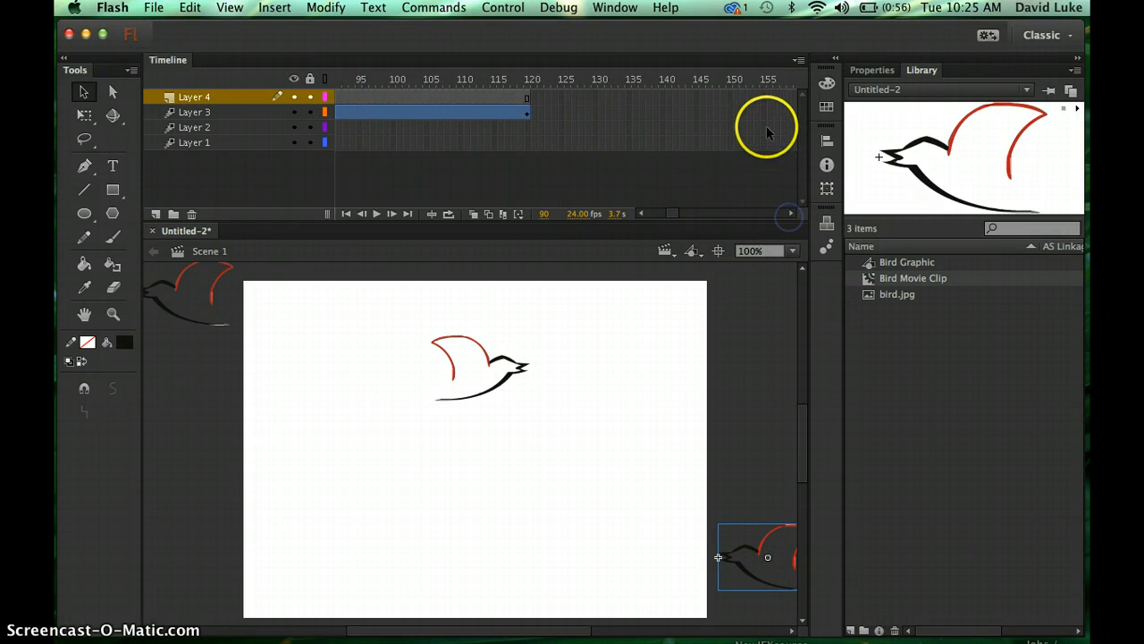
click(729, 94)
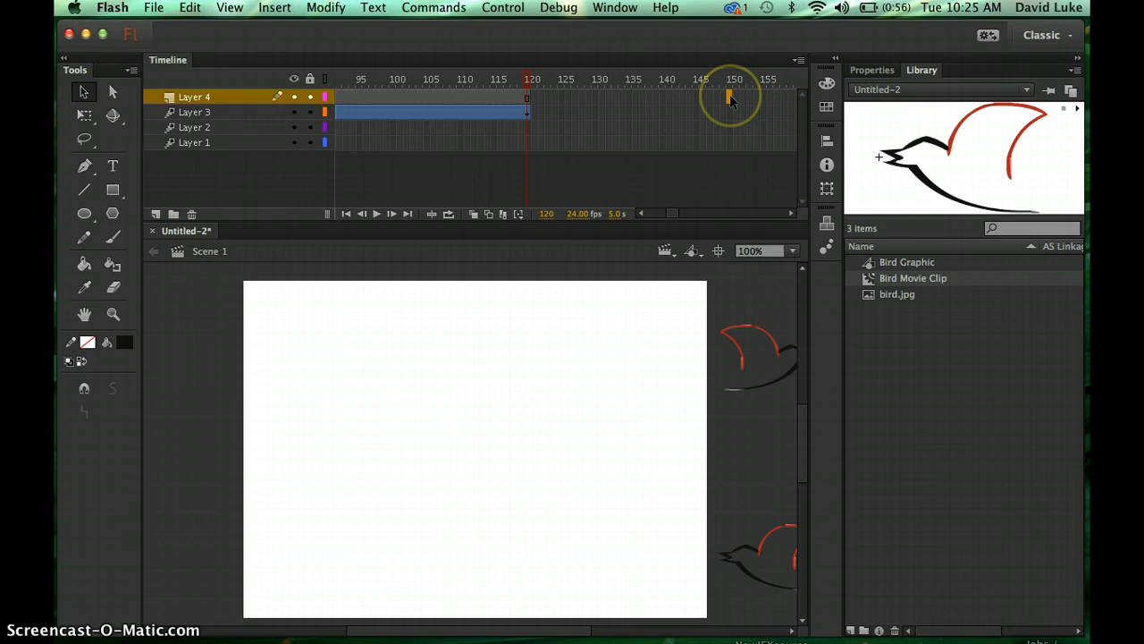
right_click(729, 95)
click(790, 189)
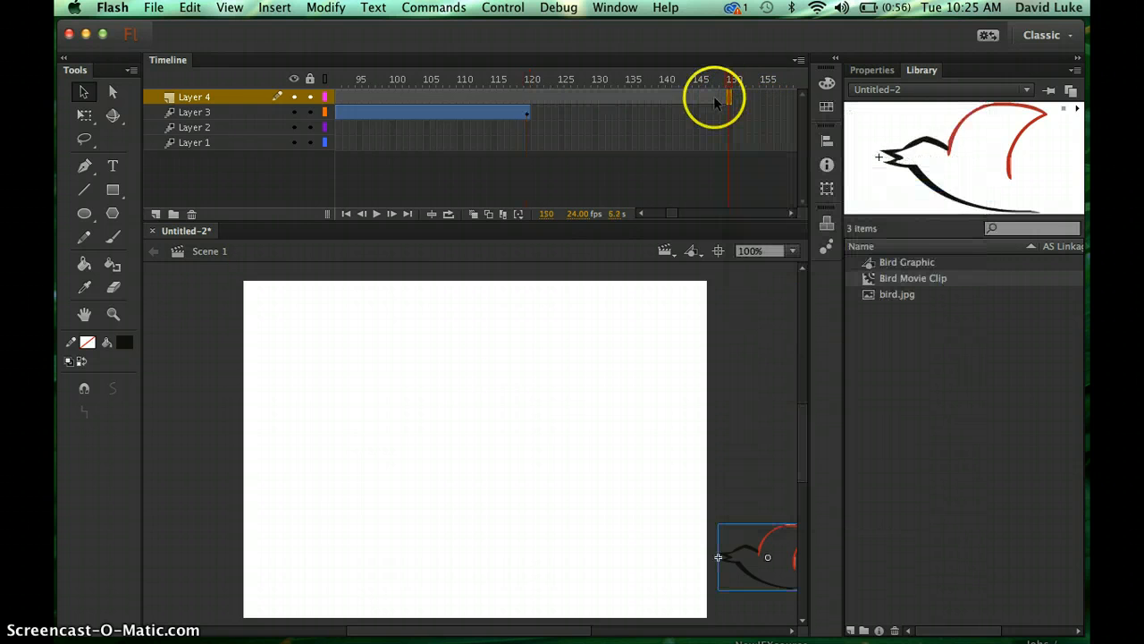
Create a motion tween on Layer 4 that carries the bird up across and off the stage's left edge at frame 150
right_click(661, 99)
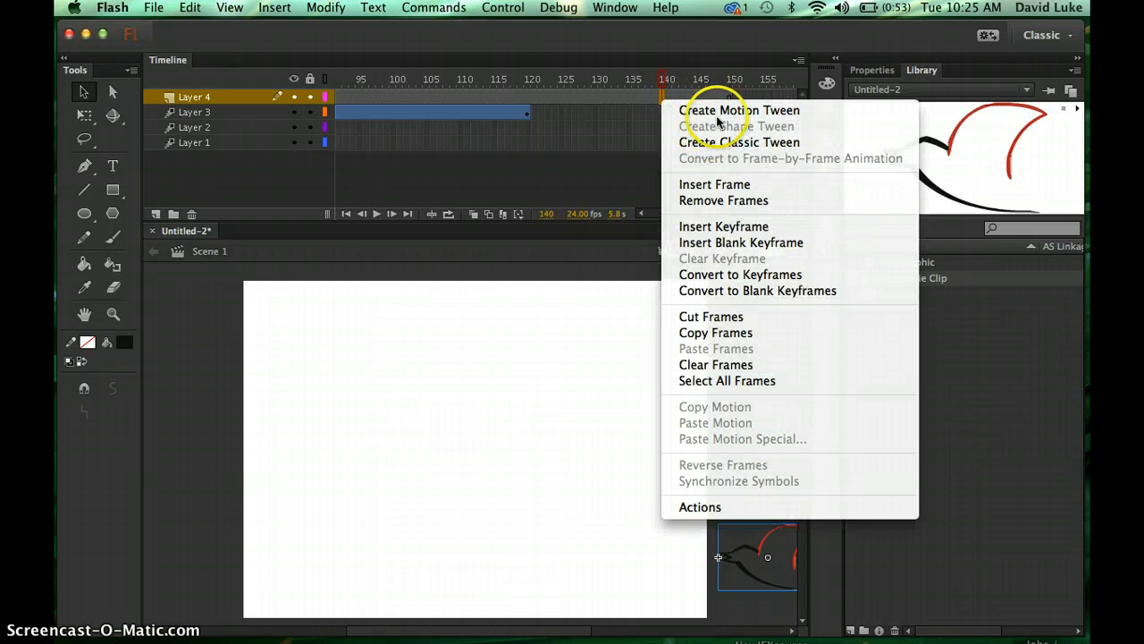
click(689, 109)
click(729, 97)
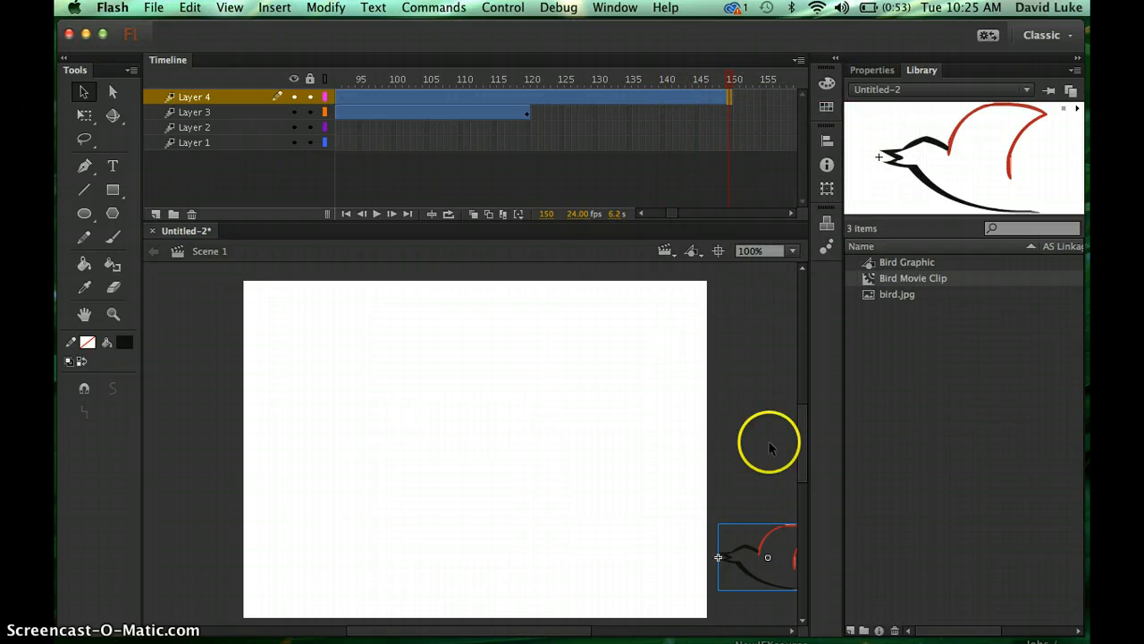
drag(756, 554, 174, 415)
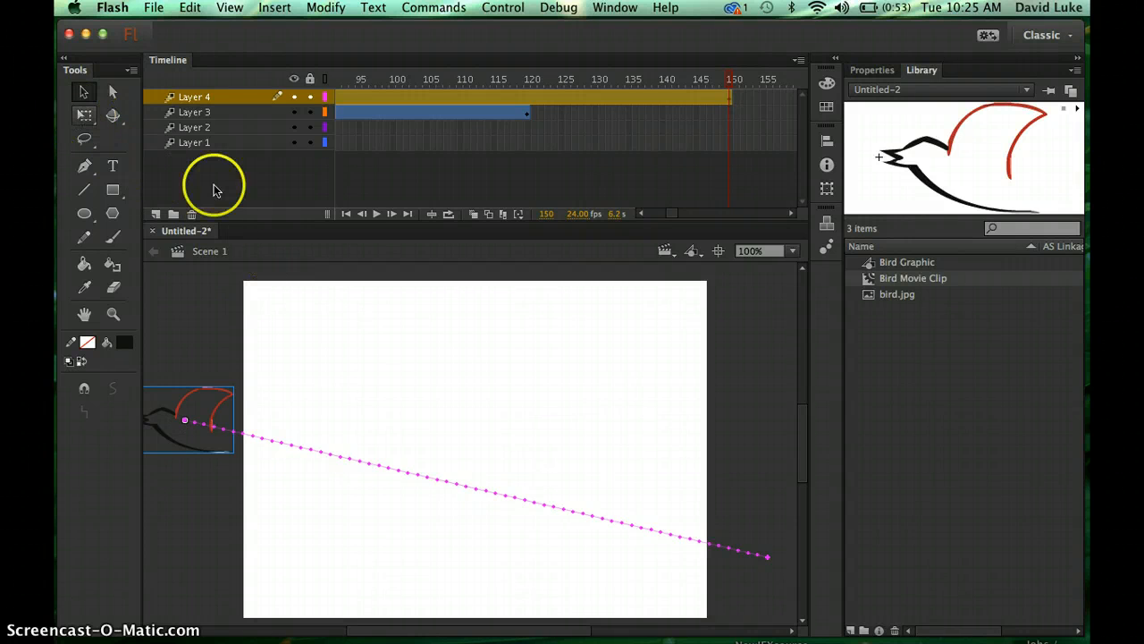
Enlarge the Layer 4 bird at frame 150 with Free Transform and move it fully off the stage's left edge
click(85, 116)
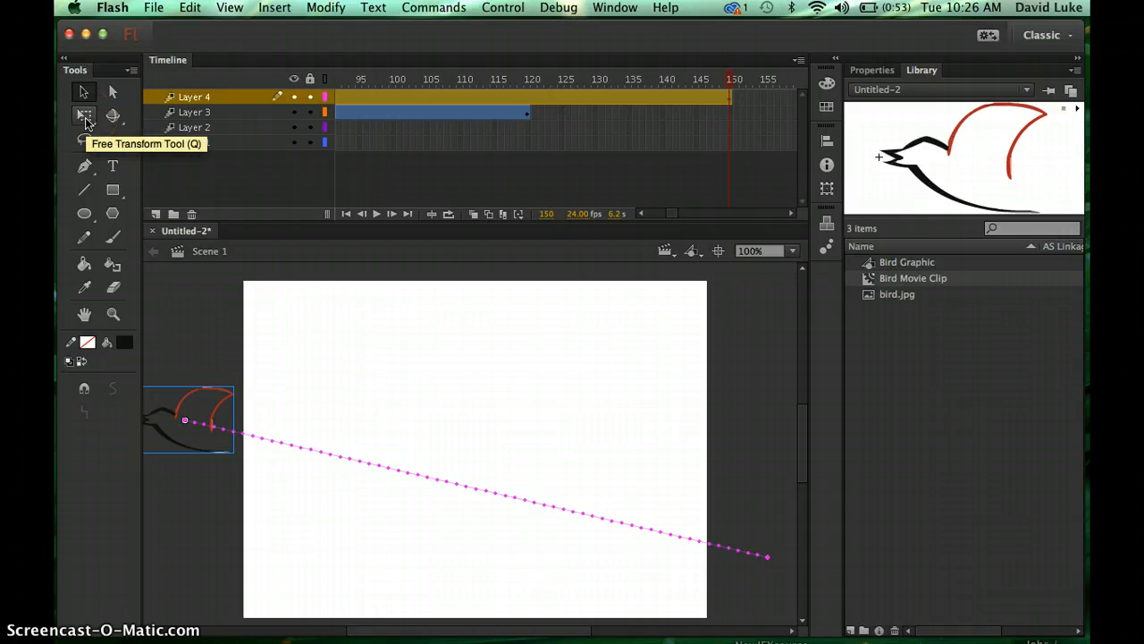
click(730, 99)
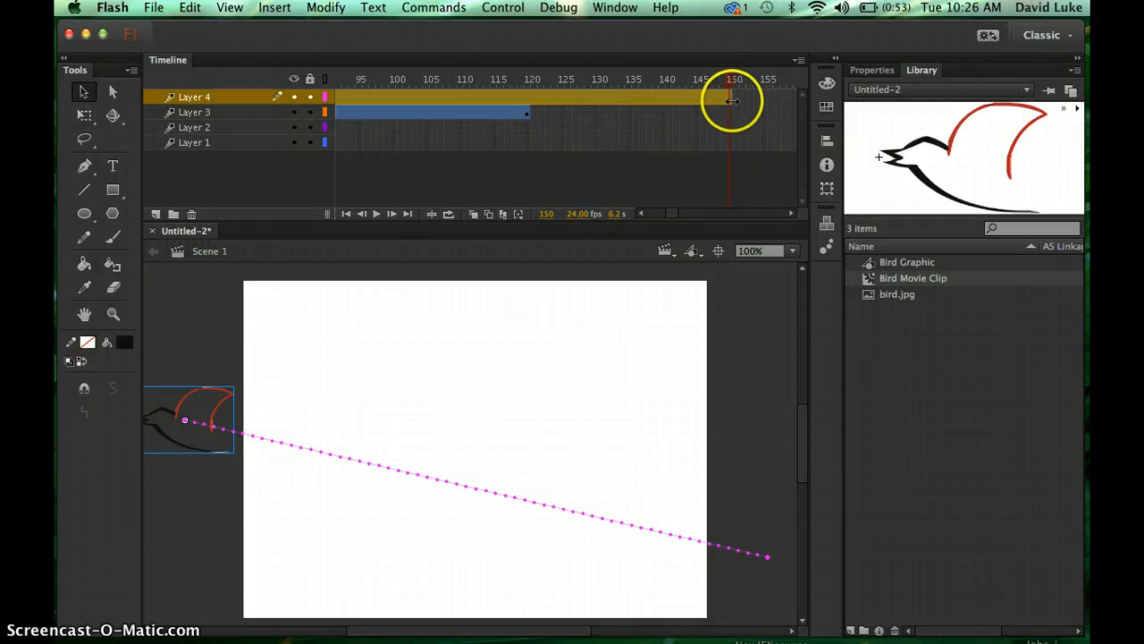
mouse_move(730, 100)
mouse_down()
mouse_move(703, 102)
mouse_move(738, 94)
mouse_move(727, 101)
mouse_up()
click(727, 99)
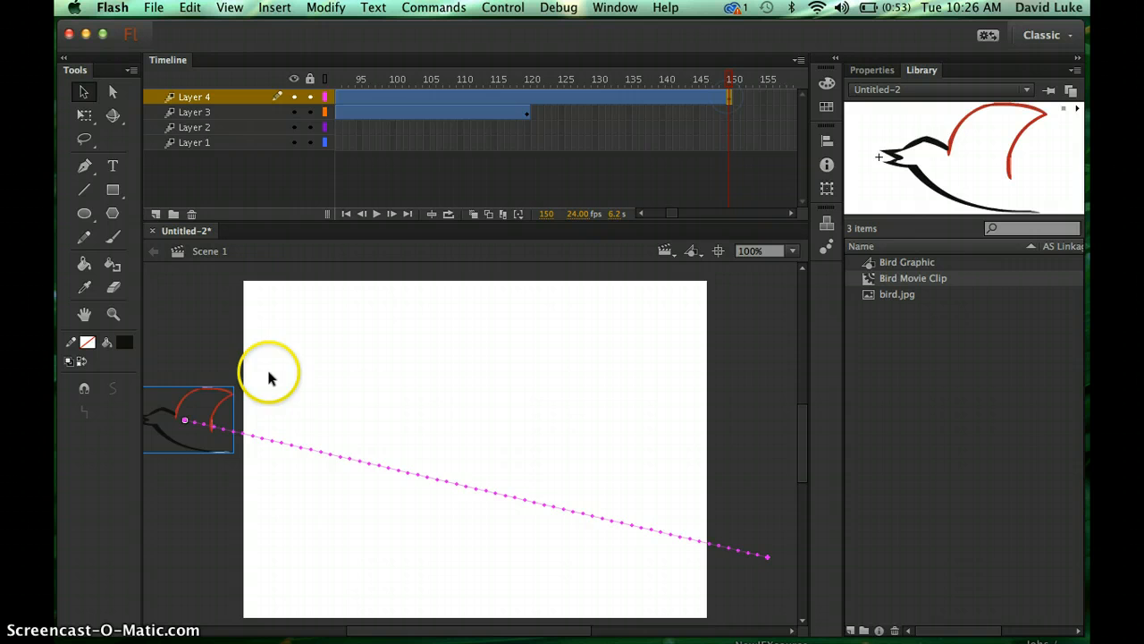
click(83, 117)
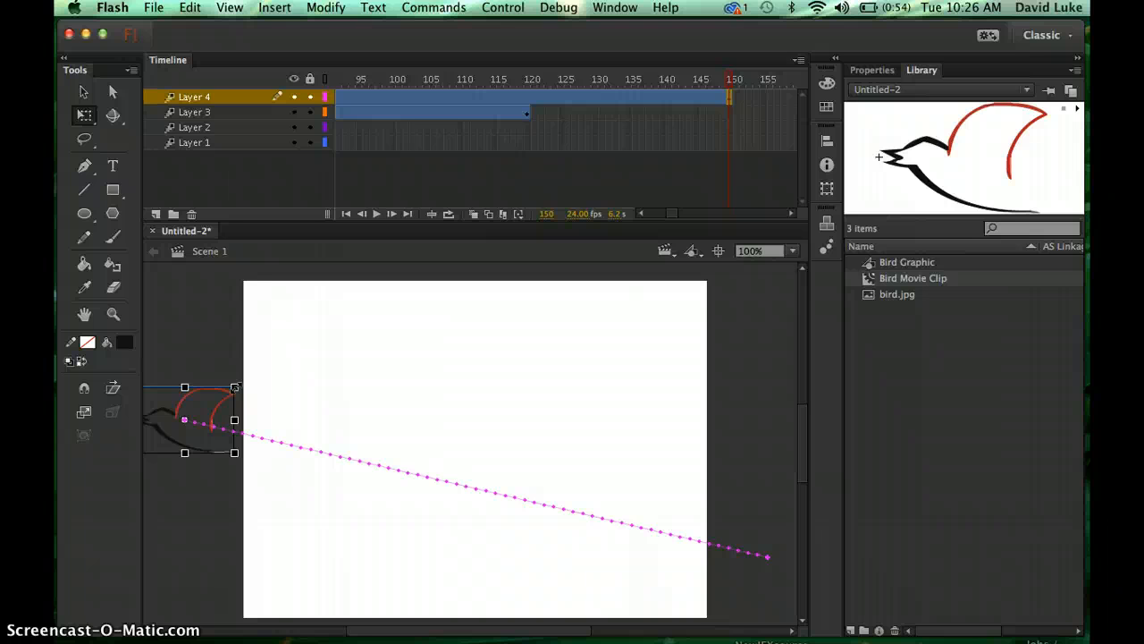
drag(234, 388, 319, 305)
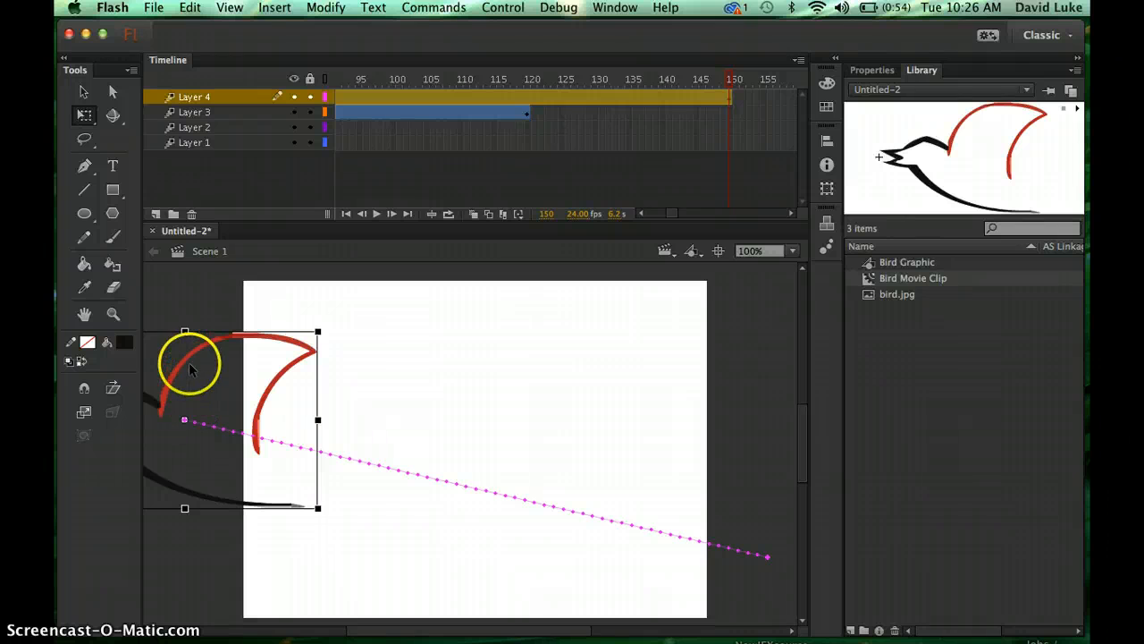
drag(186, 362, 103, 328)
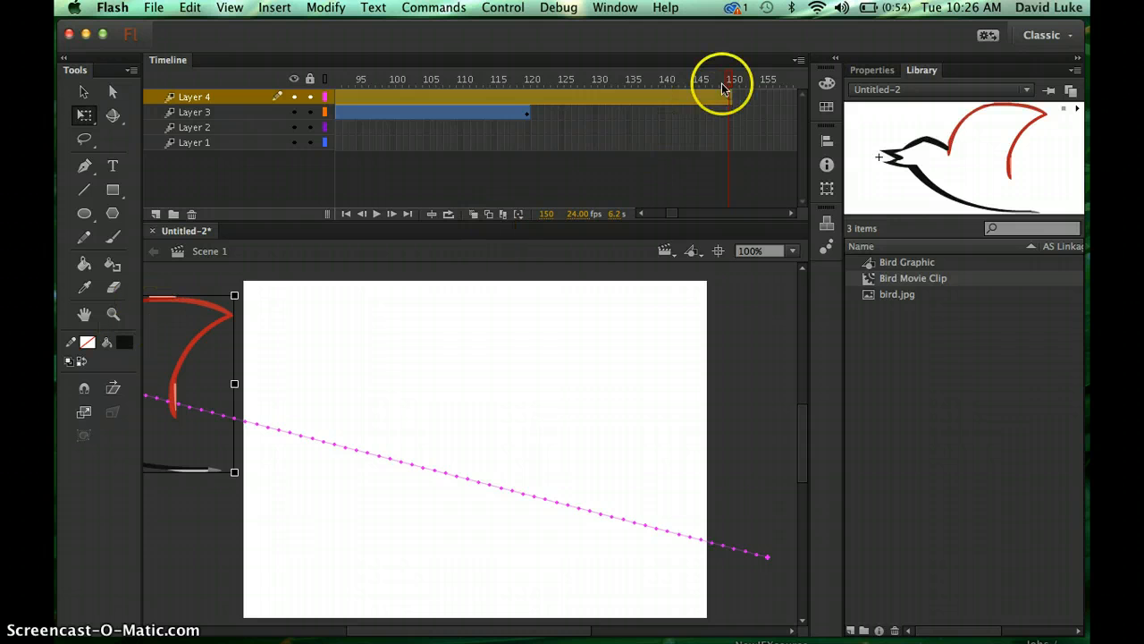
Scrub the playhead through the timeline and back to frame 1 to review the animation
drag(734, 84, 800, 103)
drag(697, 117, 254, 150)
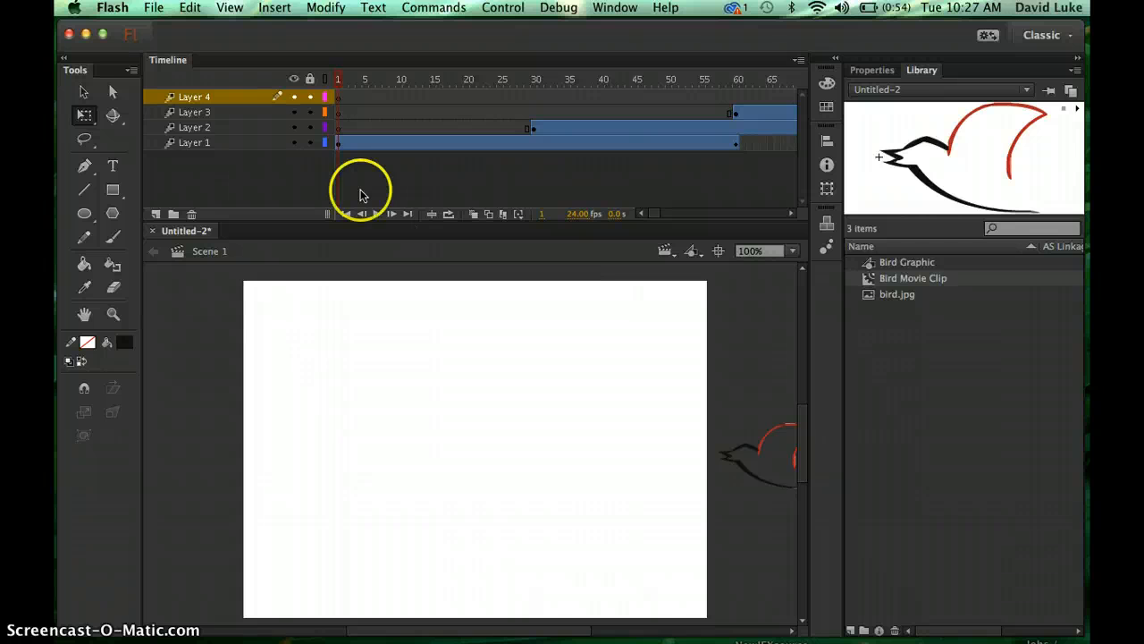
click(154, 7)
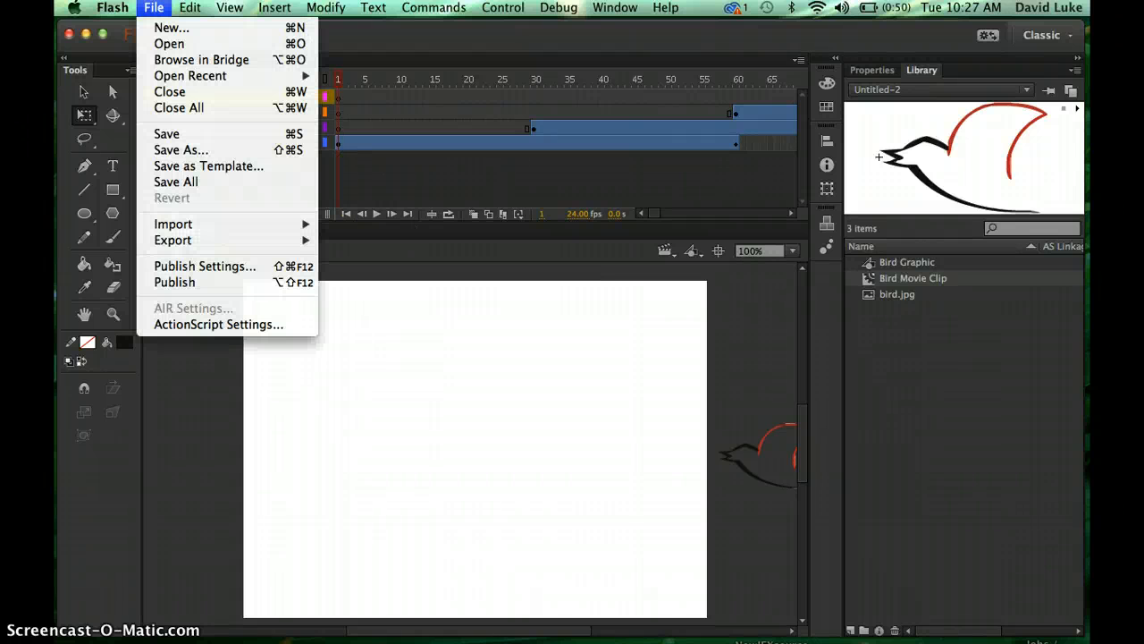
key(Escape)
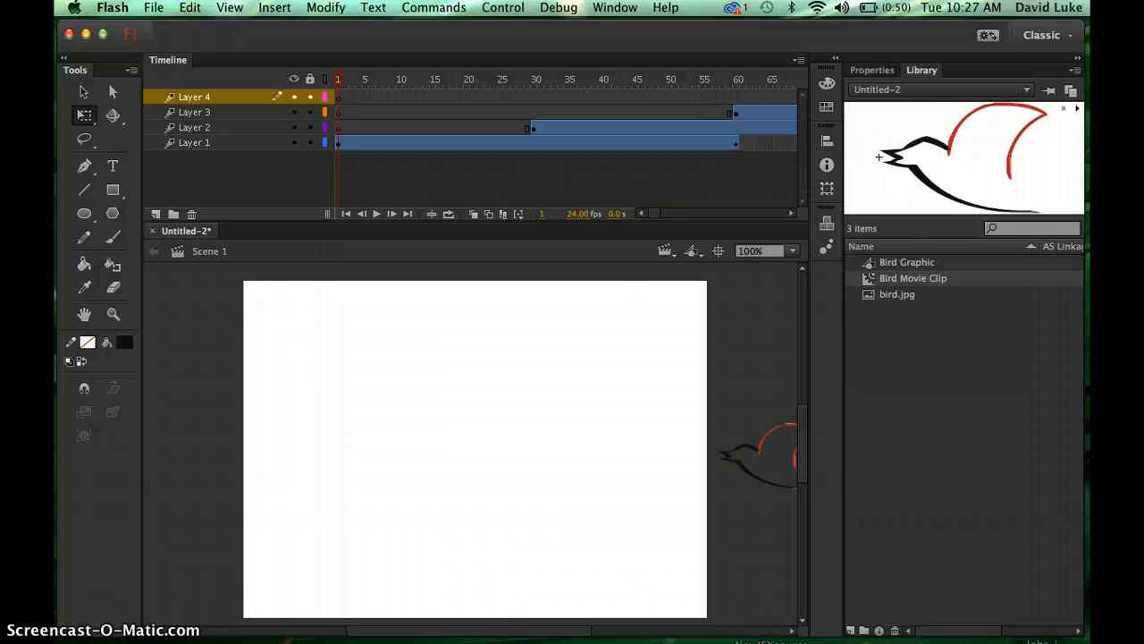
click(337, 126)
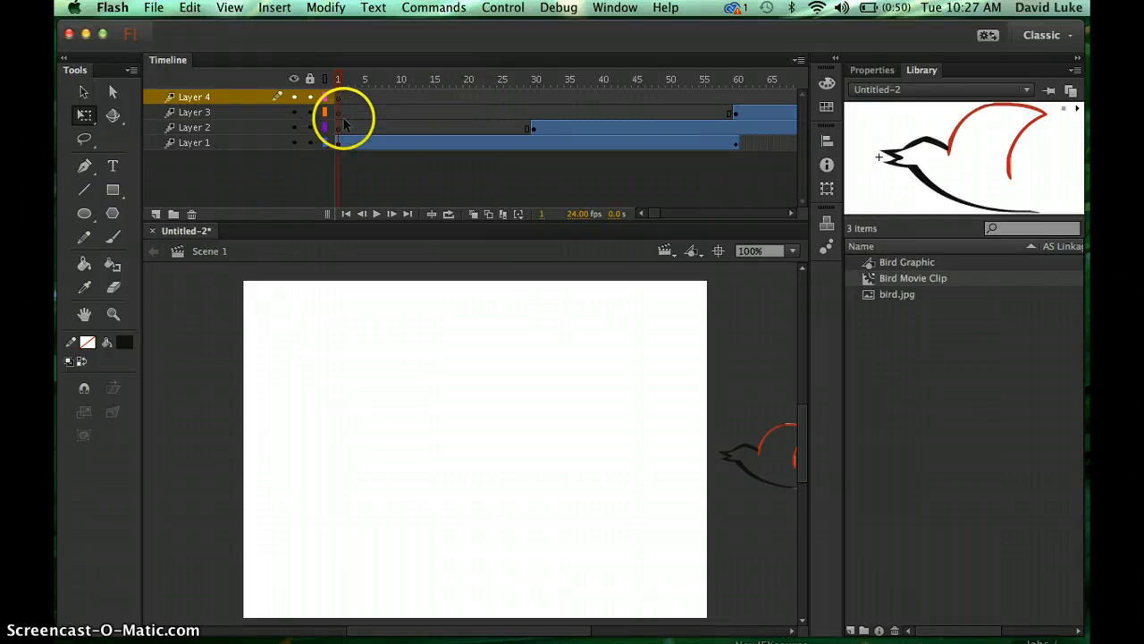
Test the movie and reposition its preview window to watch all the birds fly across the stage
click(516, 8)
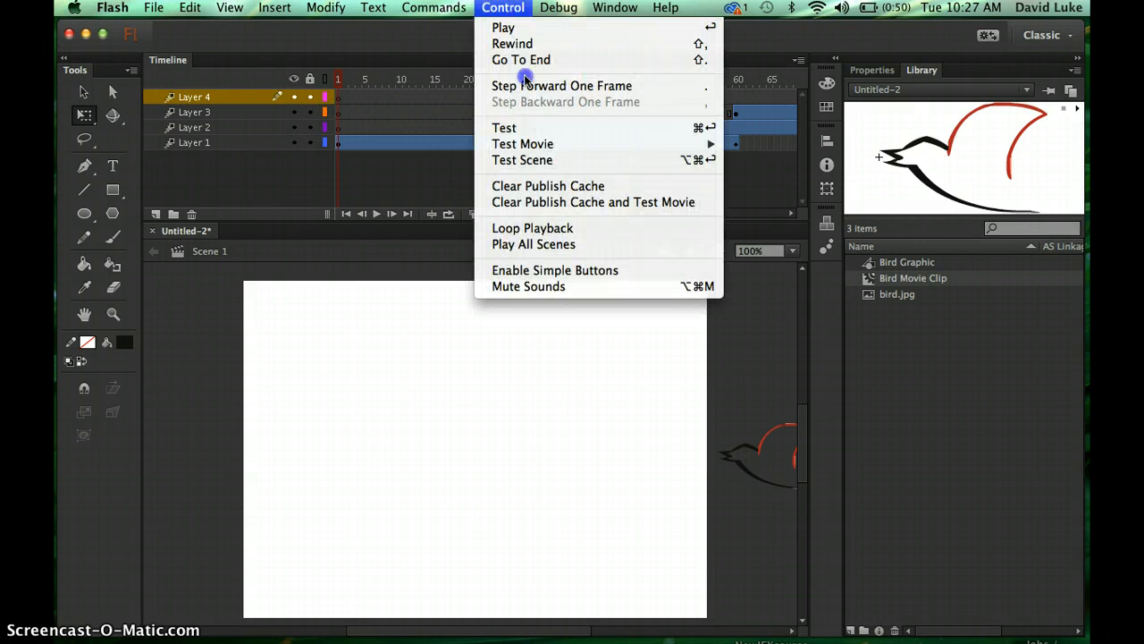
click(530, 145)
click(503, 8)
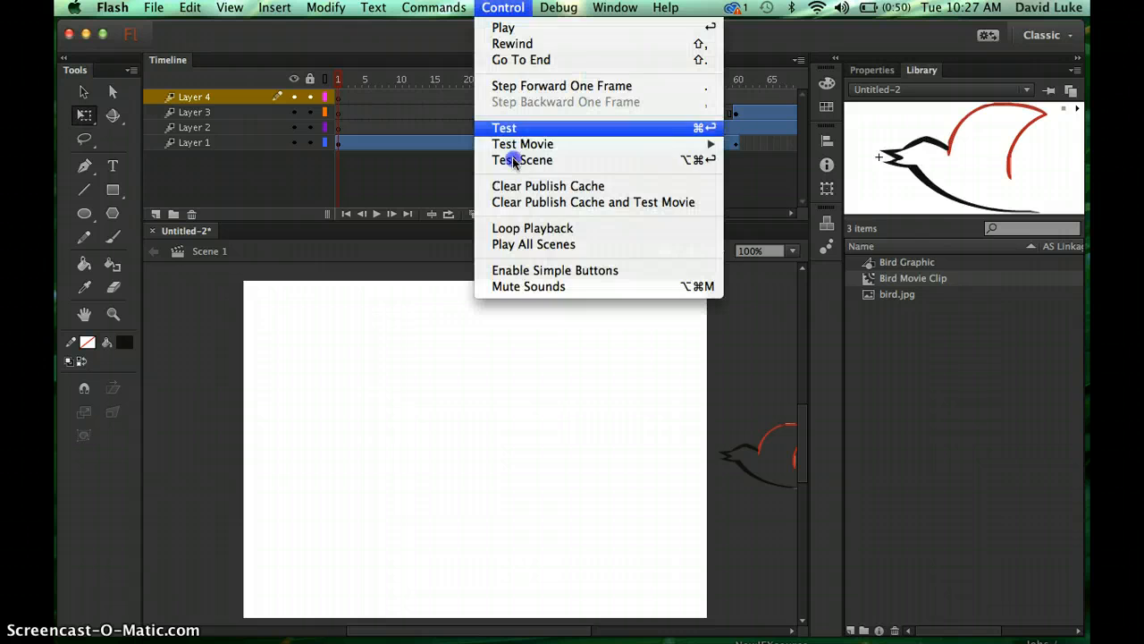
mouse_move(528, 144)
click(802, 145)
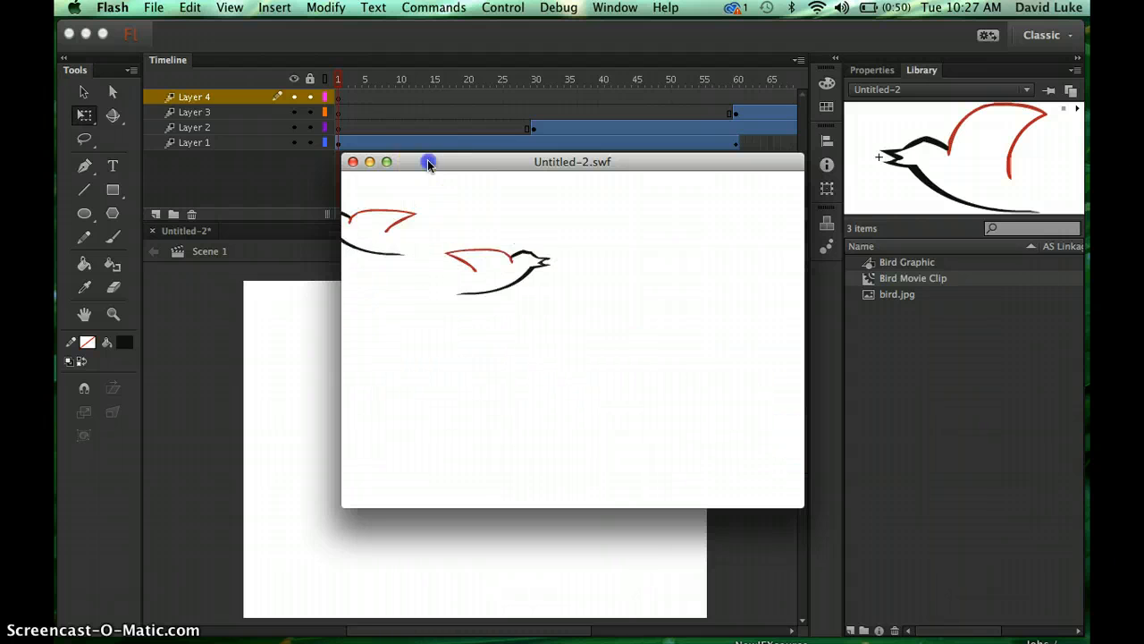
drag(429, 160, 324, 160)
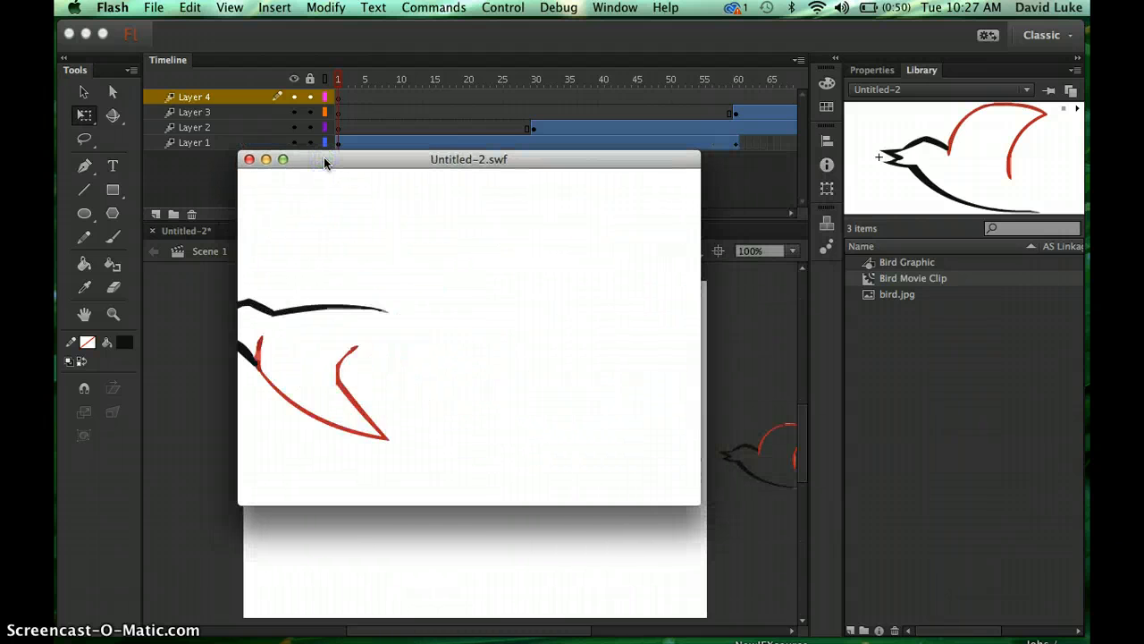